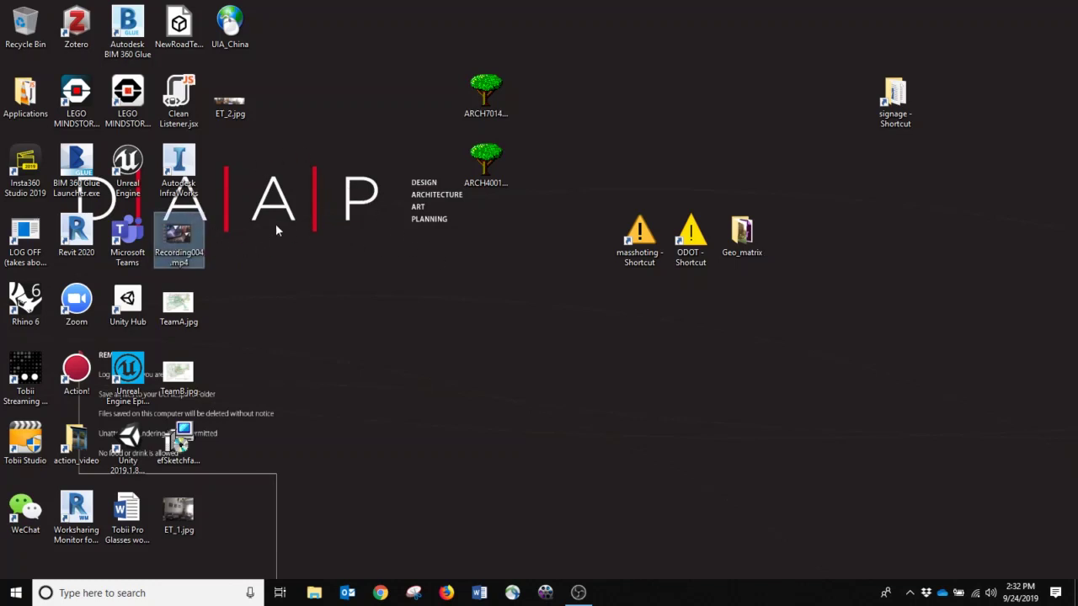
# - Play Recording004.mp4 muted, skip ahead to about 0:33, then close the player
pyautogui.doubleClick(186, 239)
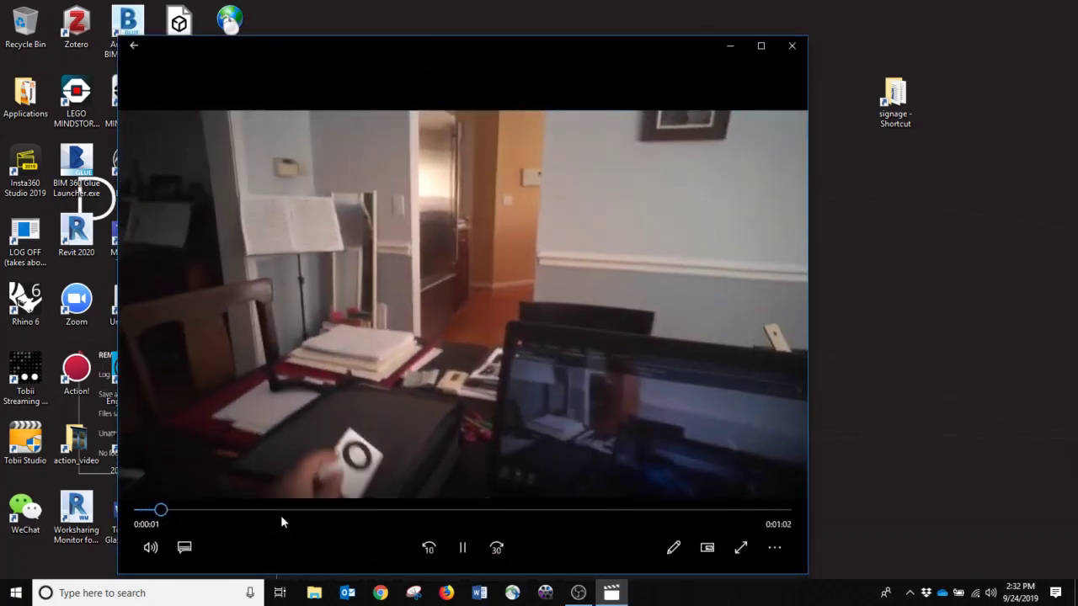
pyautogui.click(151, 547)
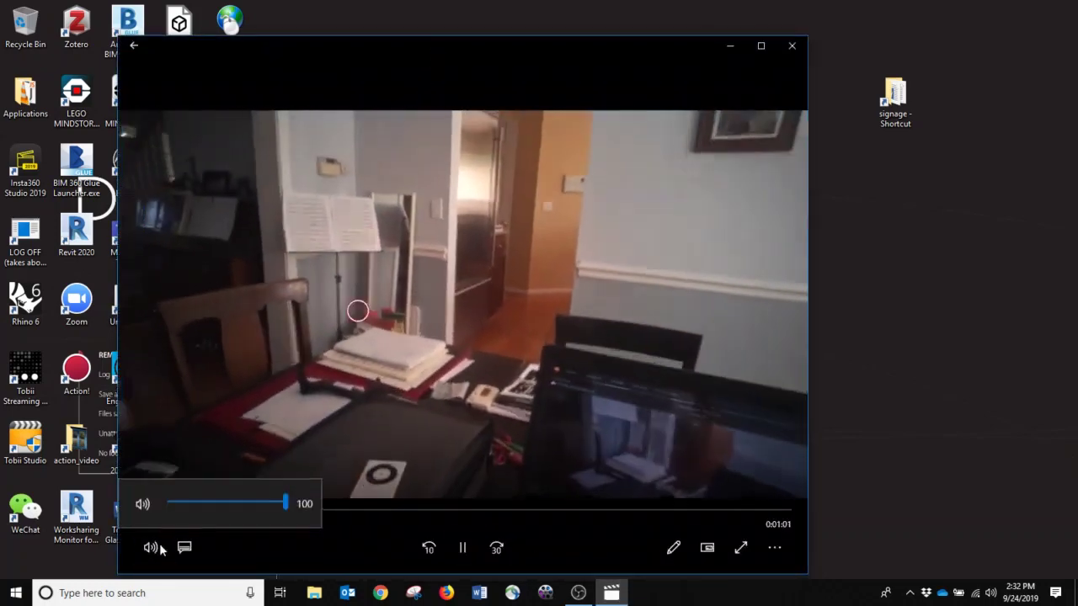
pyautogui.click(142, 503)
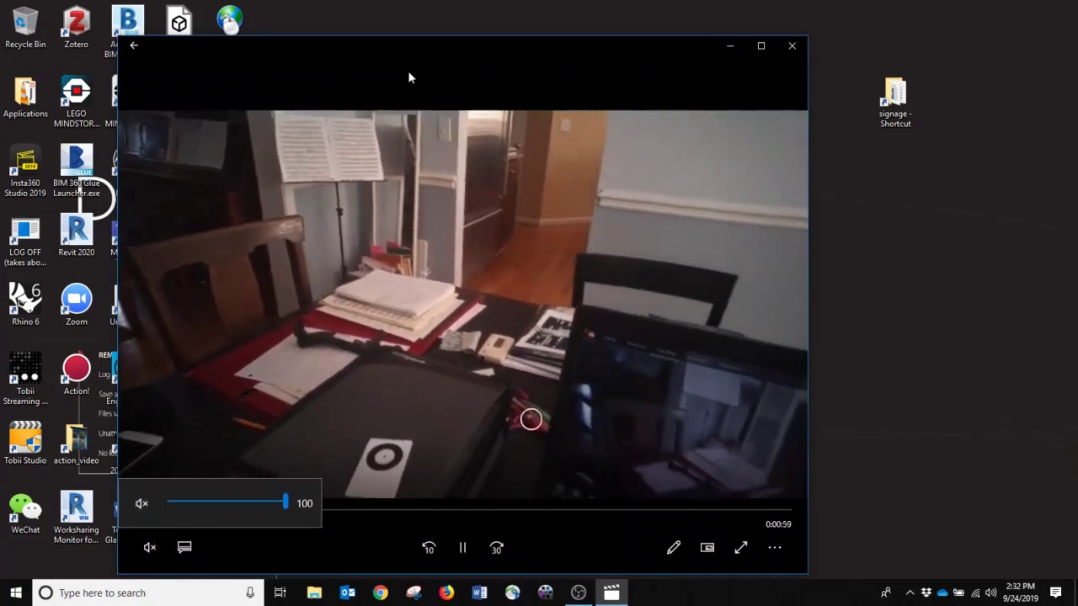
pyautogui.moveTo(410, 53); pyautogui.dragTo(431, 24)
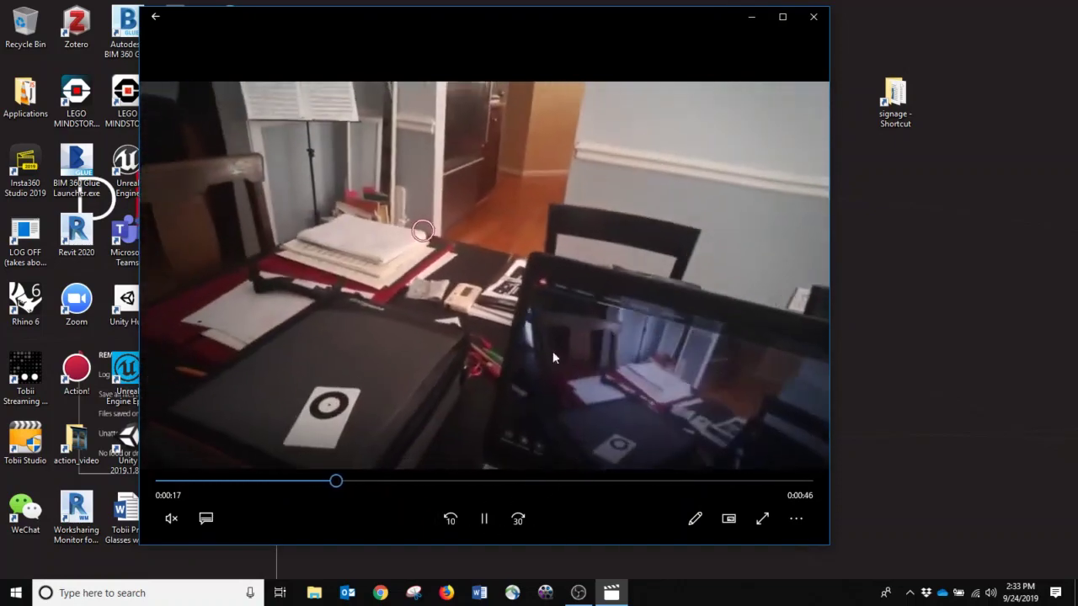
pyautogui.click(500, 481)
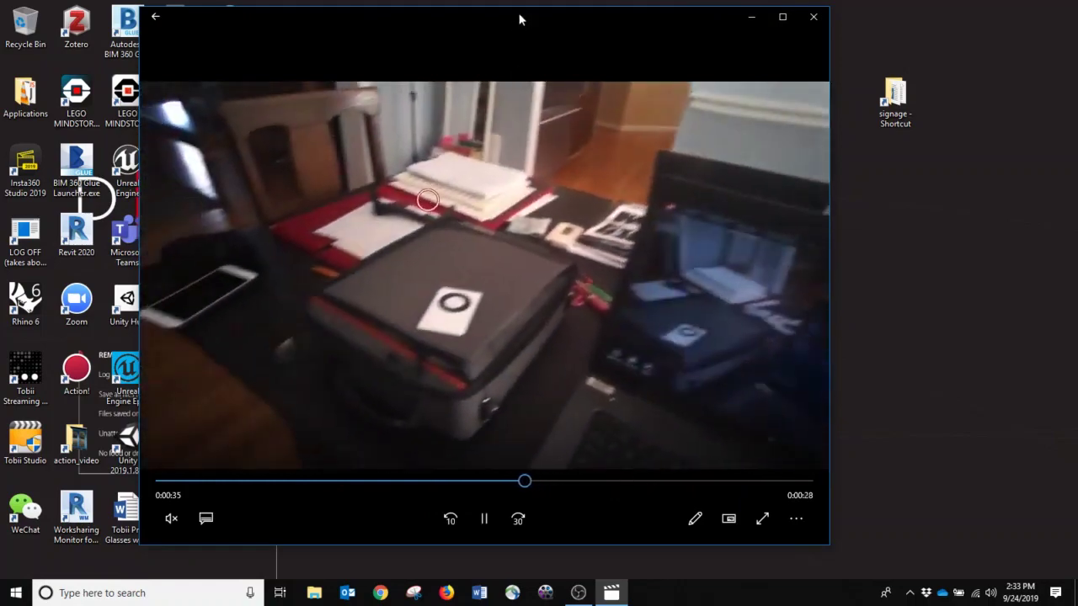
pyautogui.moveTo(519, 19); pyautogui.dragTo(489, 20)
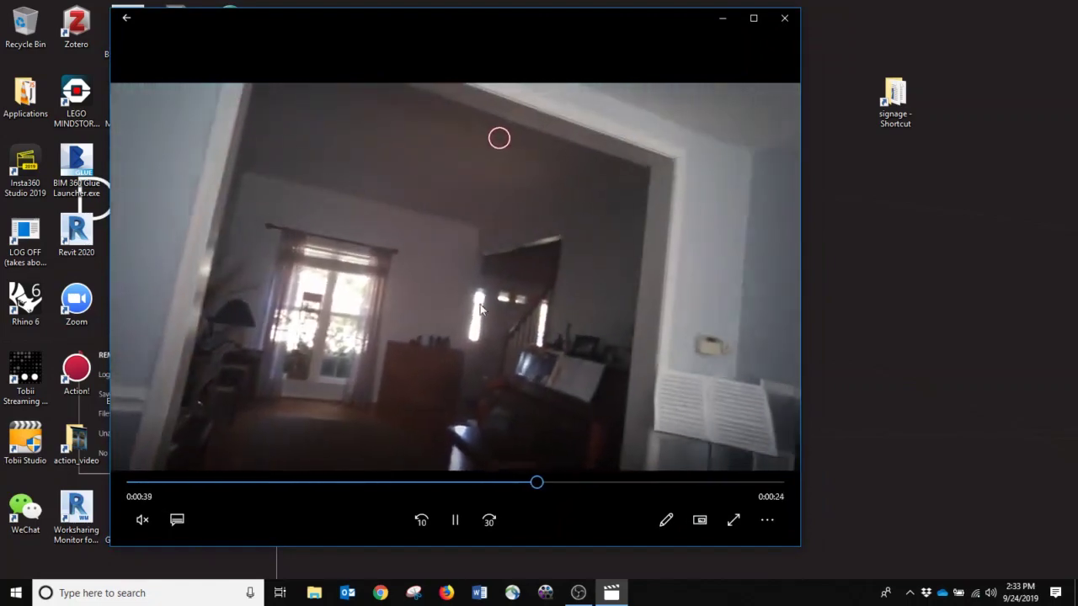
pyautogui.moveTo(354, 12); pyautogui.dragTo(314, 34)
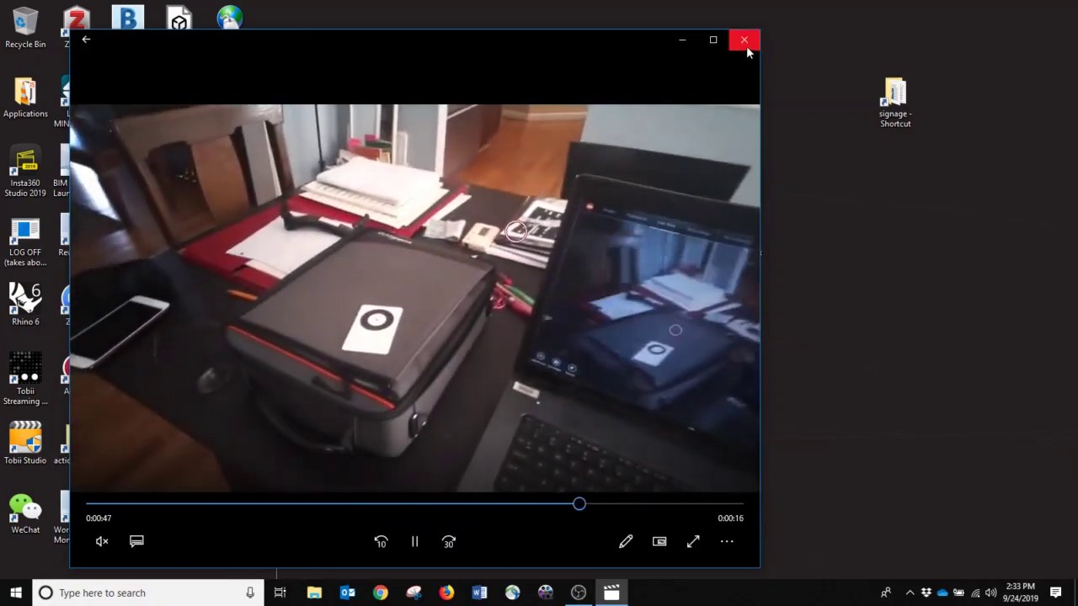
pyautogui.click(746, 48)
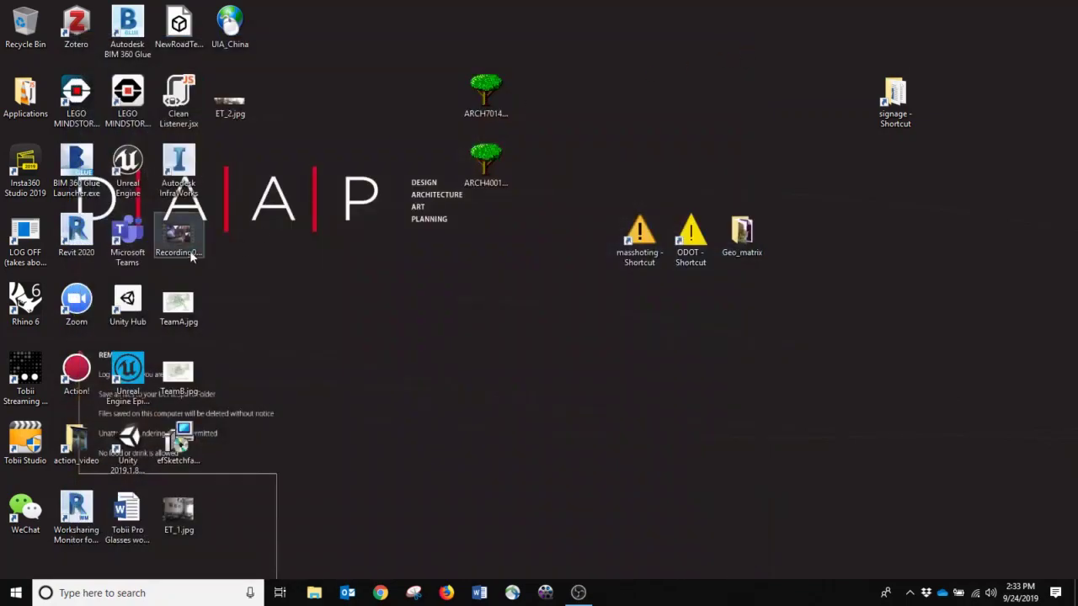
# - Move the Recording004.mp4 icon to mid-desktop and show SDHC (F:) in File Explorer
pyautogui.moveTo(195, 244); pyautogui.dragTo(451, 313)
pyautogui.moveTo(364, 211); pyautogui.dragTo(496, 395)
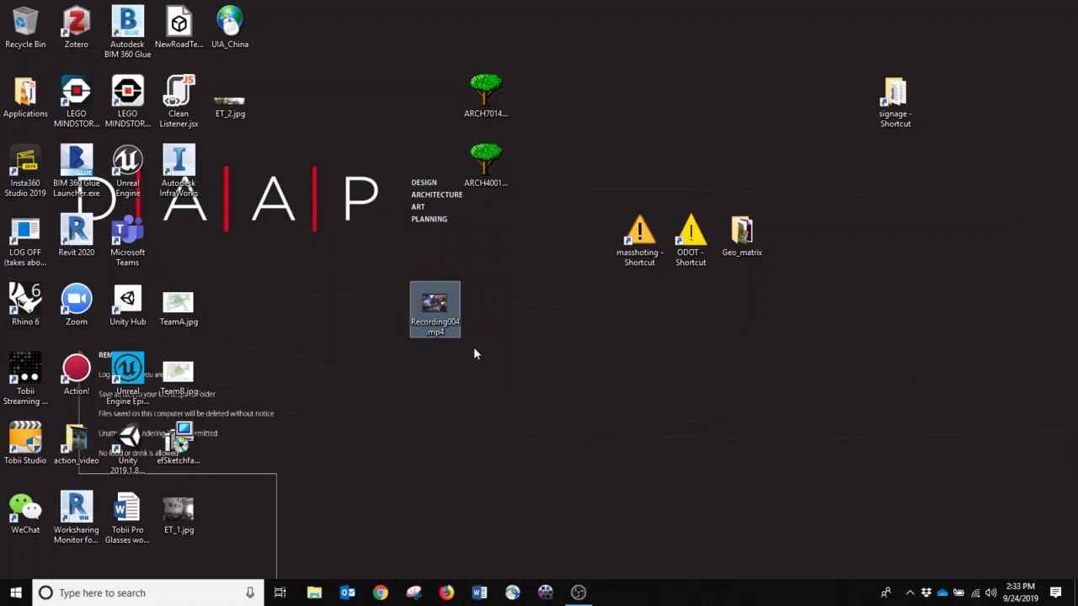
pyautogui.click(314, 593)
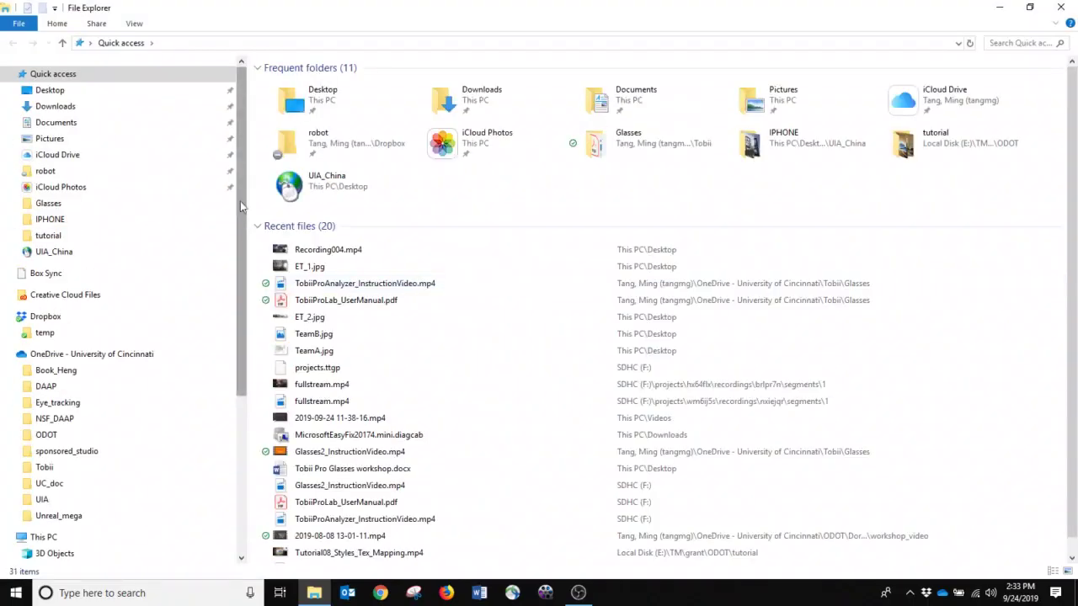
pyautogui.moveTo(240, 202); pyautogui.dragTo(245, 358)
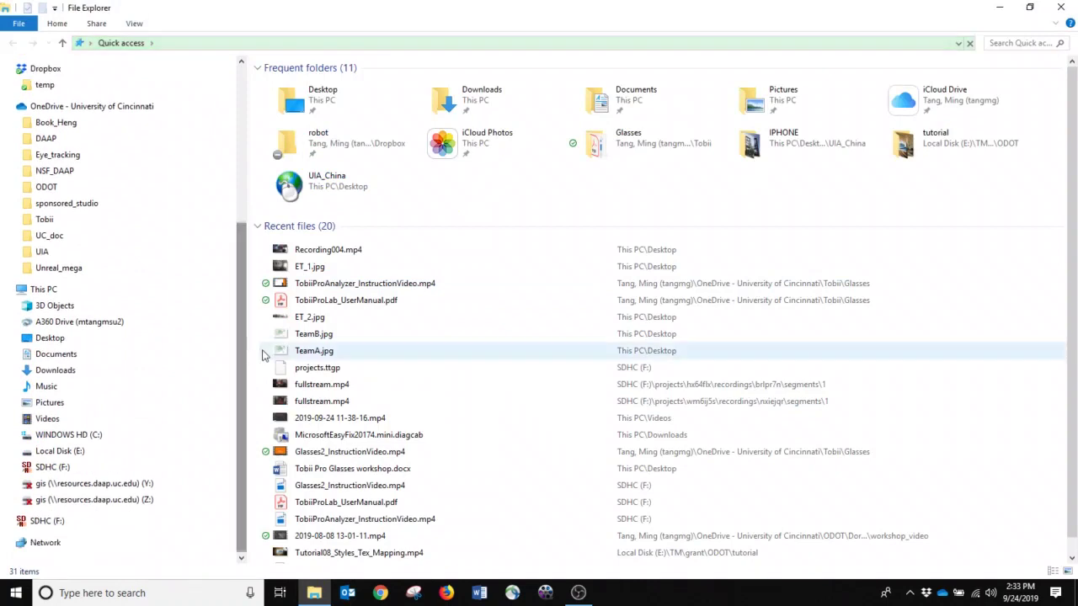
pyautogui.click(49, 467)
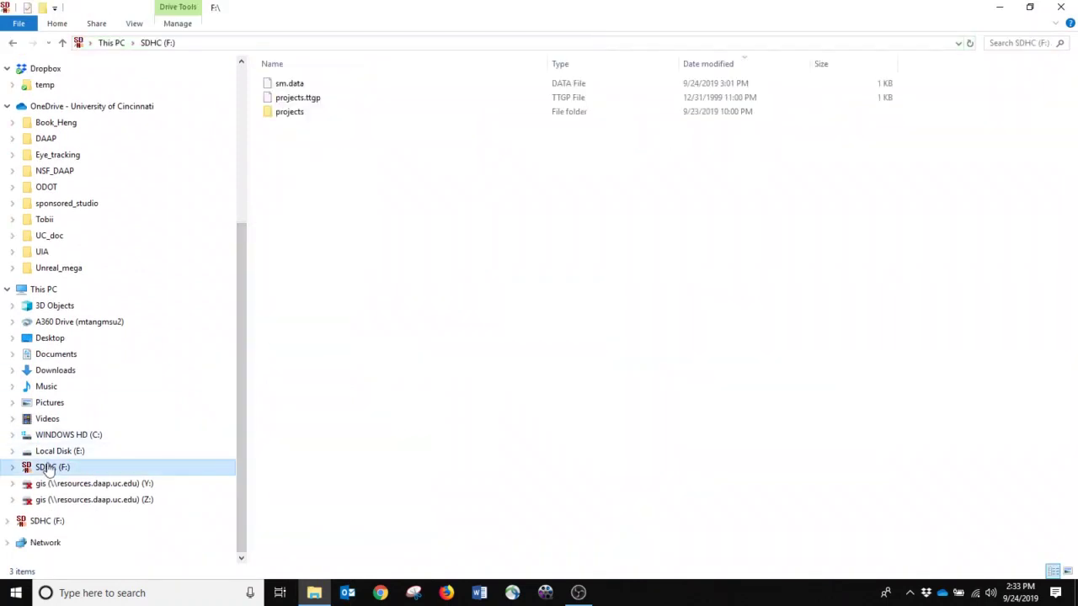
pyautogui.doubleClick(318, 116)
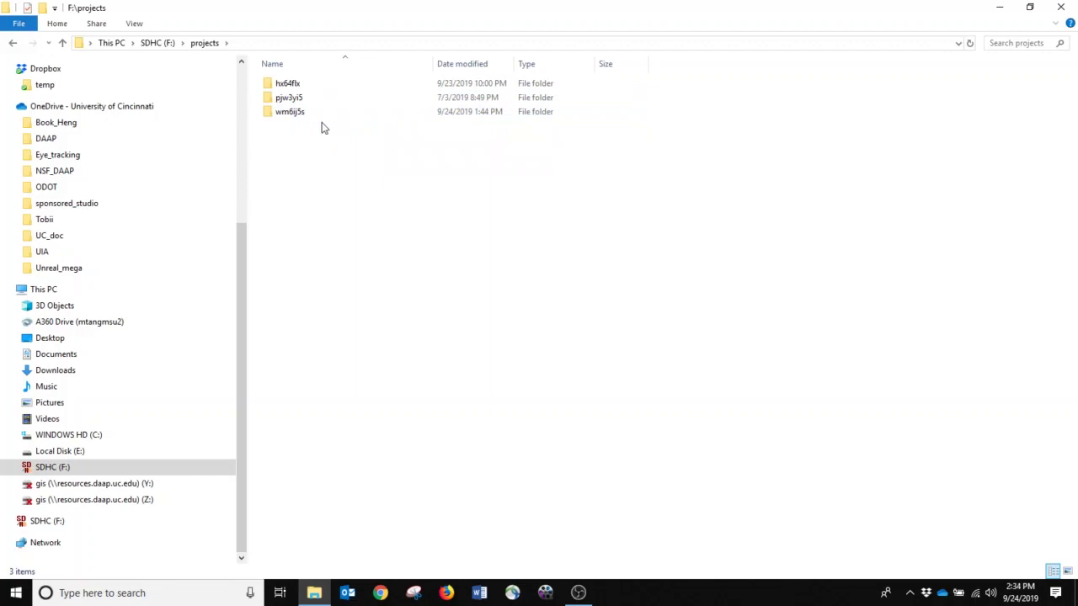
pyautogui.click(360, 118)
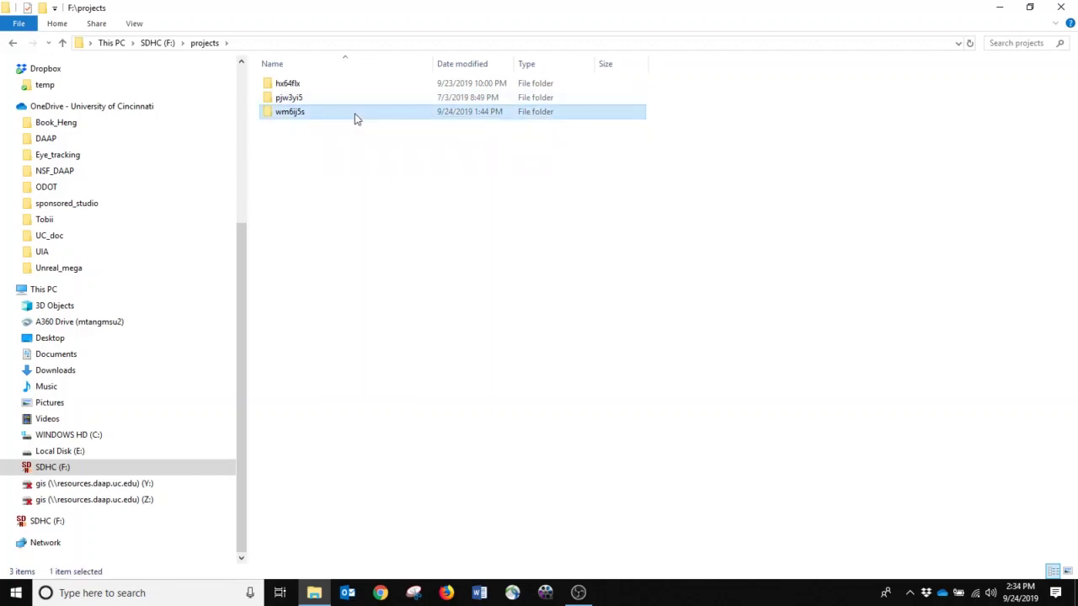
pyautogui.doubleClick(363, 112)
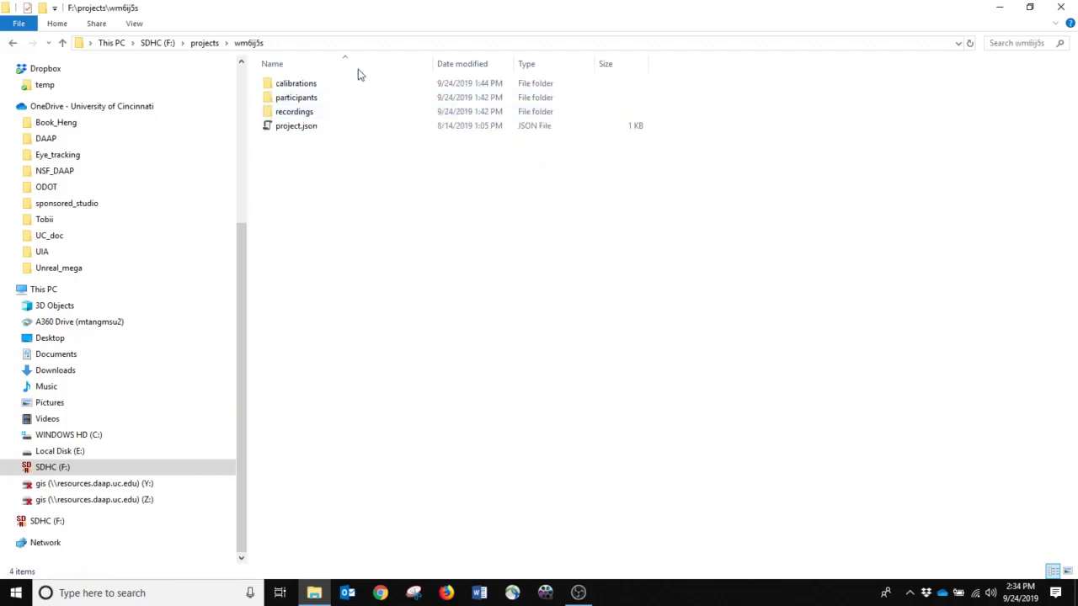
pyautogui.doubleClick(354, 114)
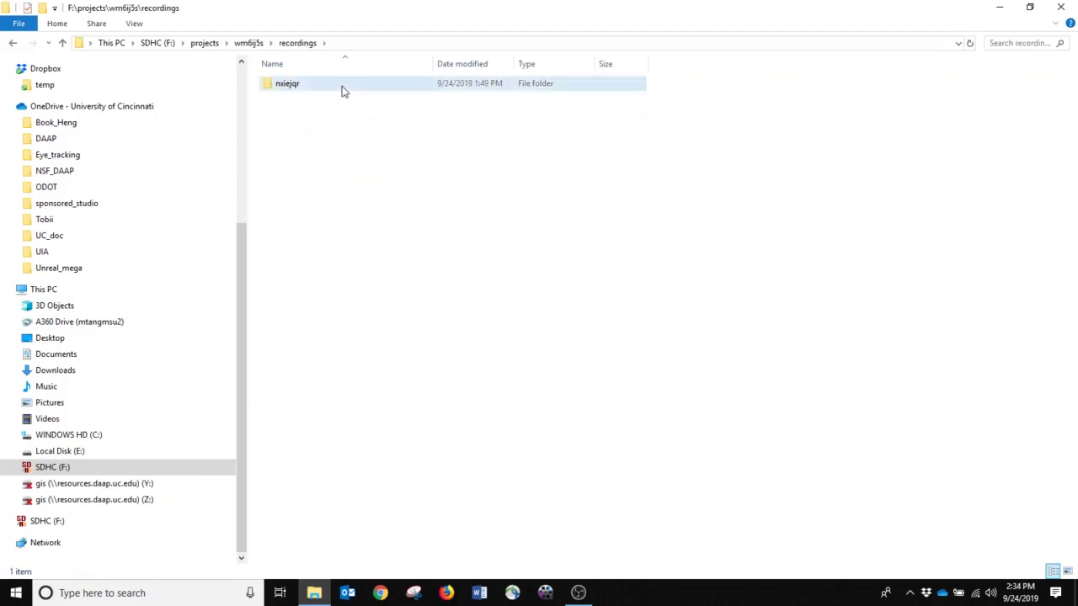
pyautogui.doubleClick(343, 84)
pyautogui.doubleClick(334, 86)
pyautogui.doubleClick(306, 88)
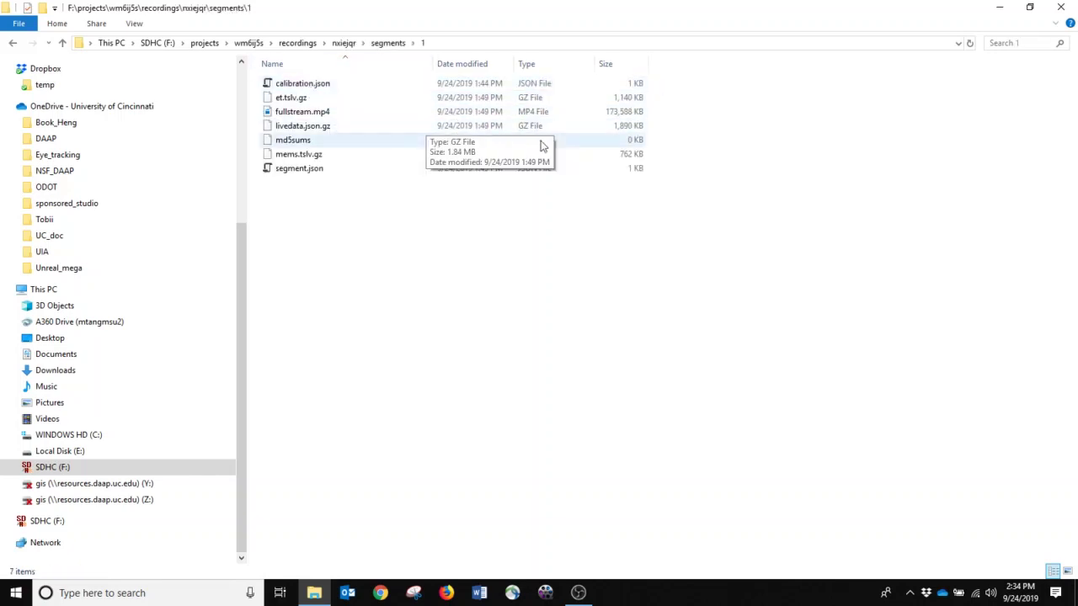
pyautogui.click(401, 115)
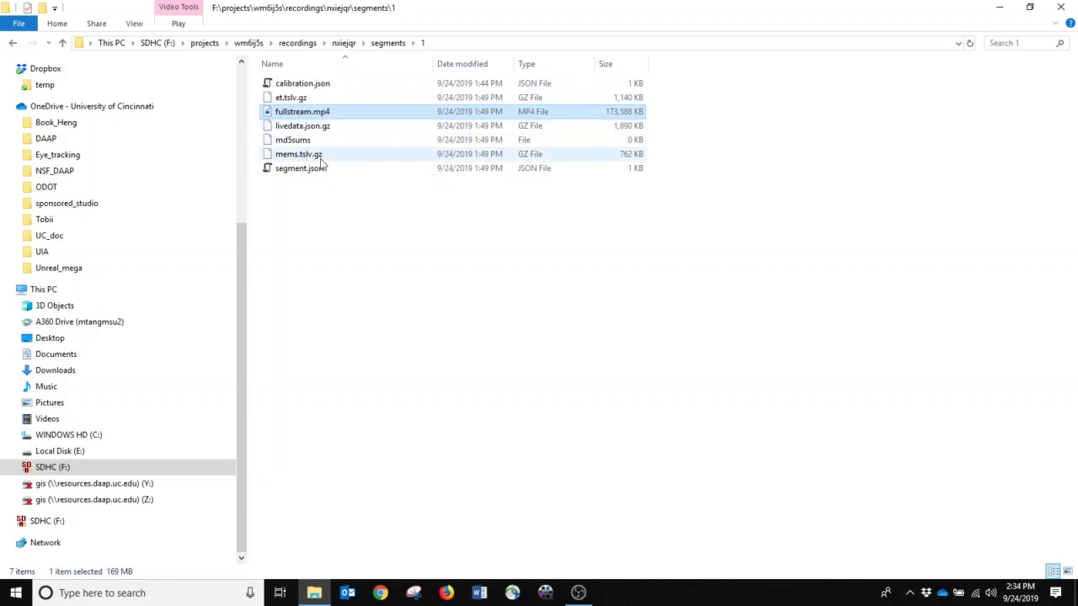
pyautogui.click(345, 43)
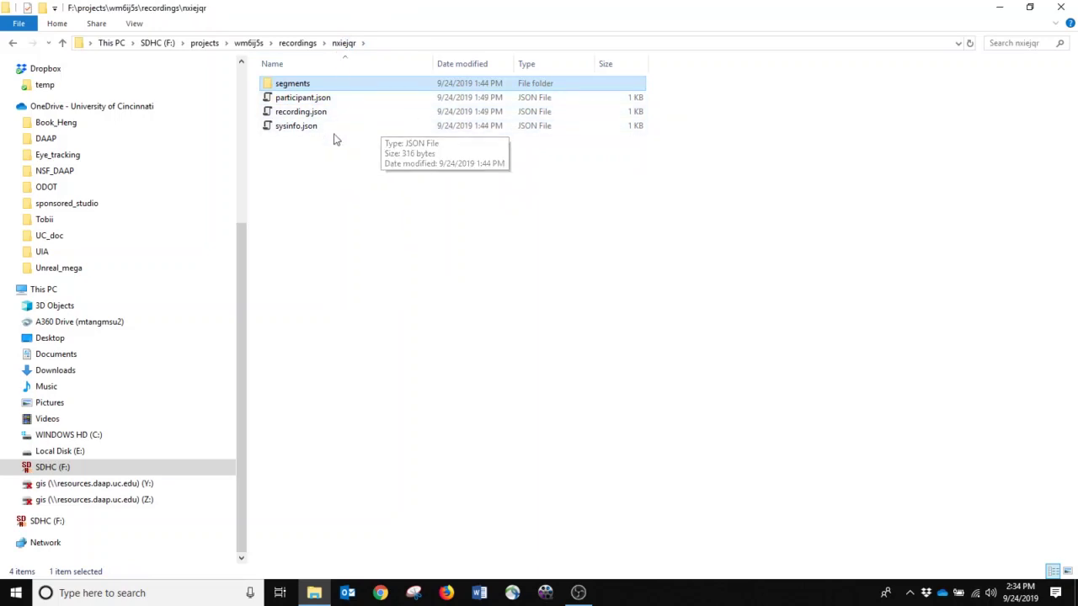
pyautogui.click(294, 43)
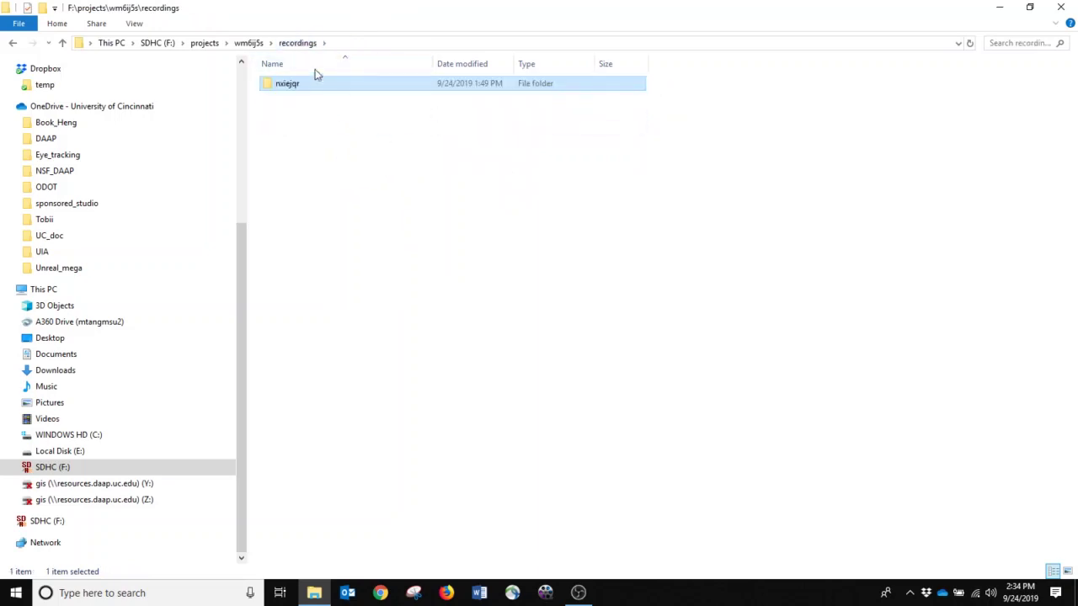
pyautogui.click(248, 43)
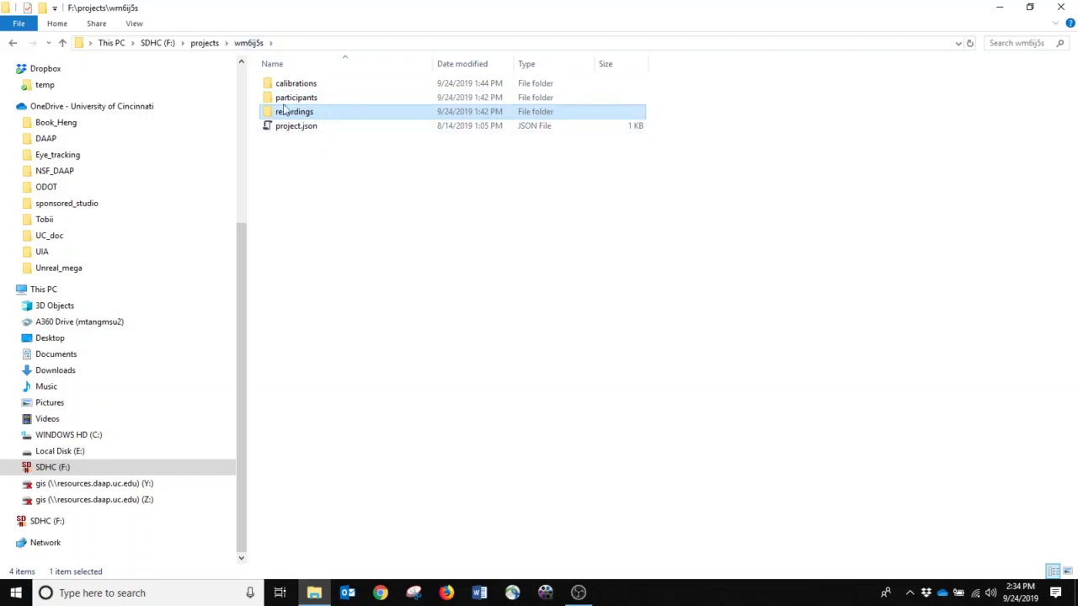
pyautogui.click(204, 43)
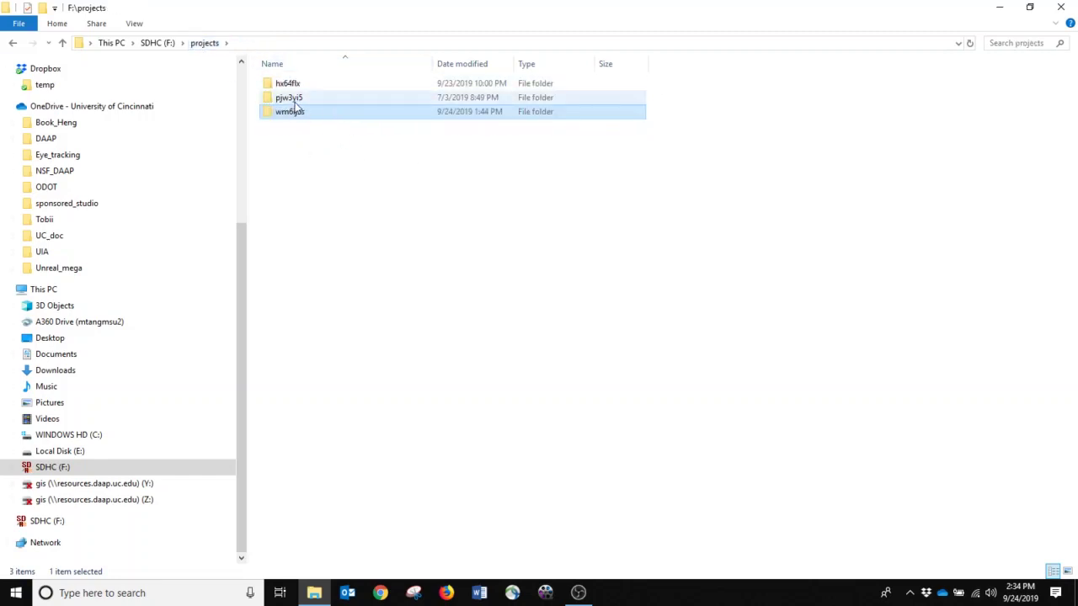
pyautogui.click(306, 98)
pyautogui.doubleClick(306, 98)
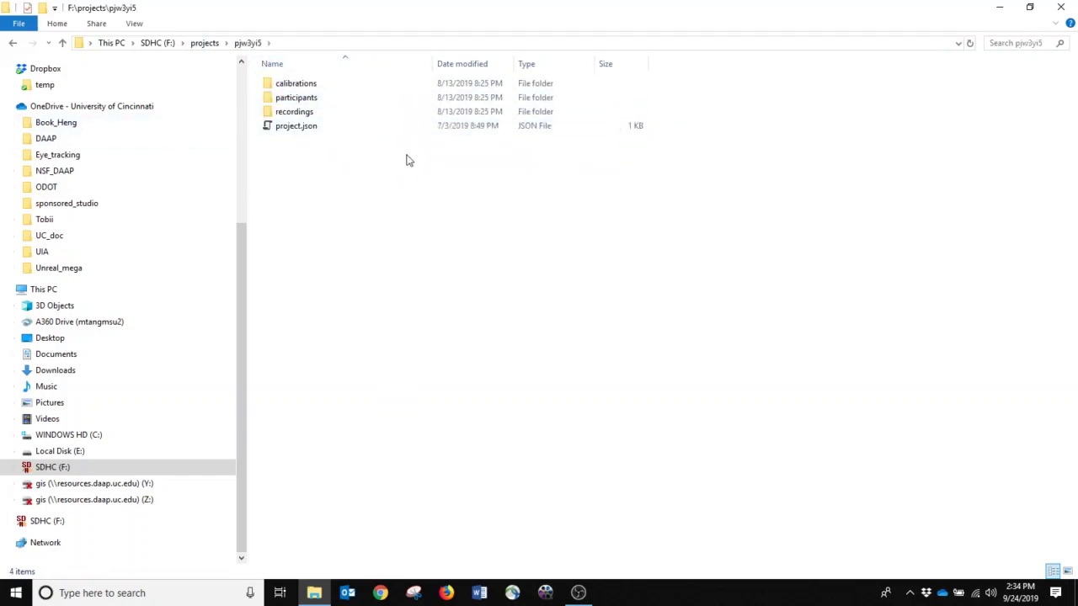
pyautogui.click(207, 43)
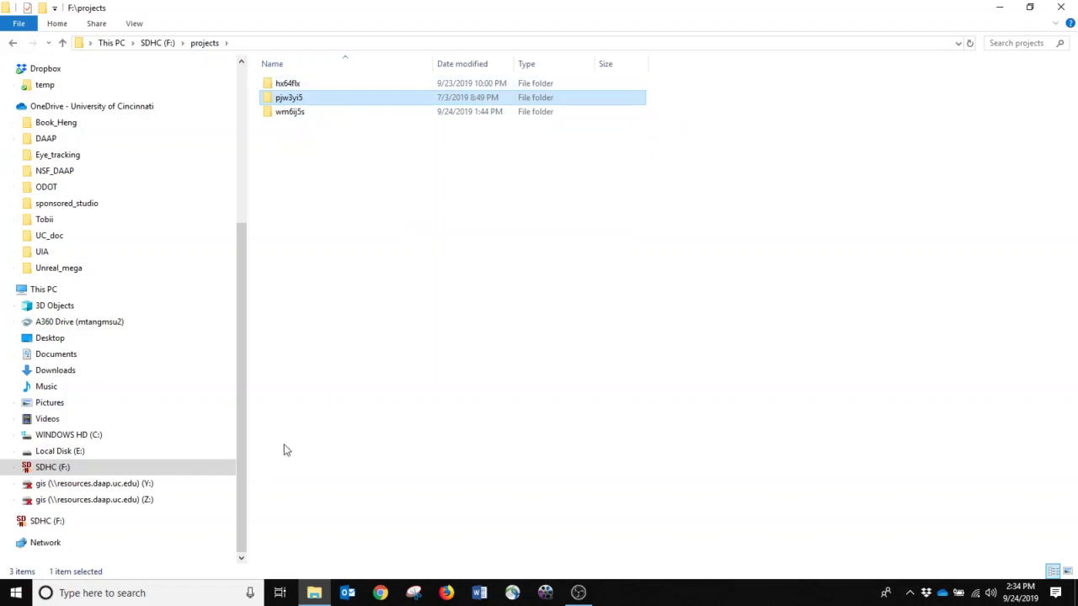
# - Search Windows for 'tobii' and launch Tobii Pro Lab (x64) from the results
pyautogui.click(173, 593)
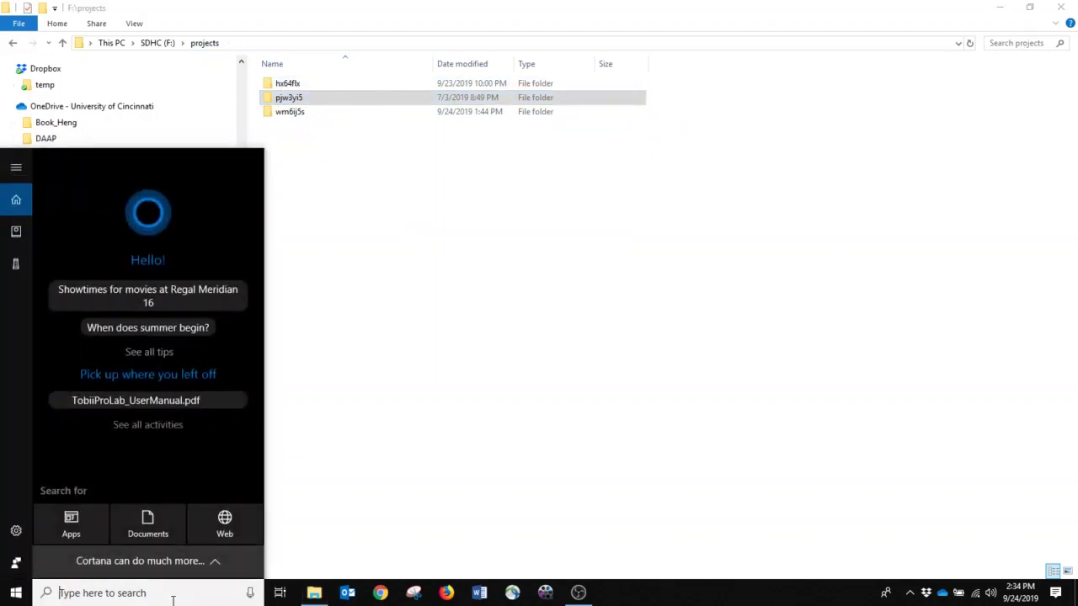
pyautogui.write('tobb')
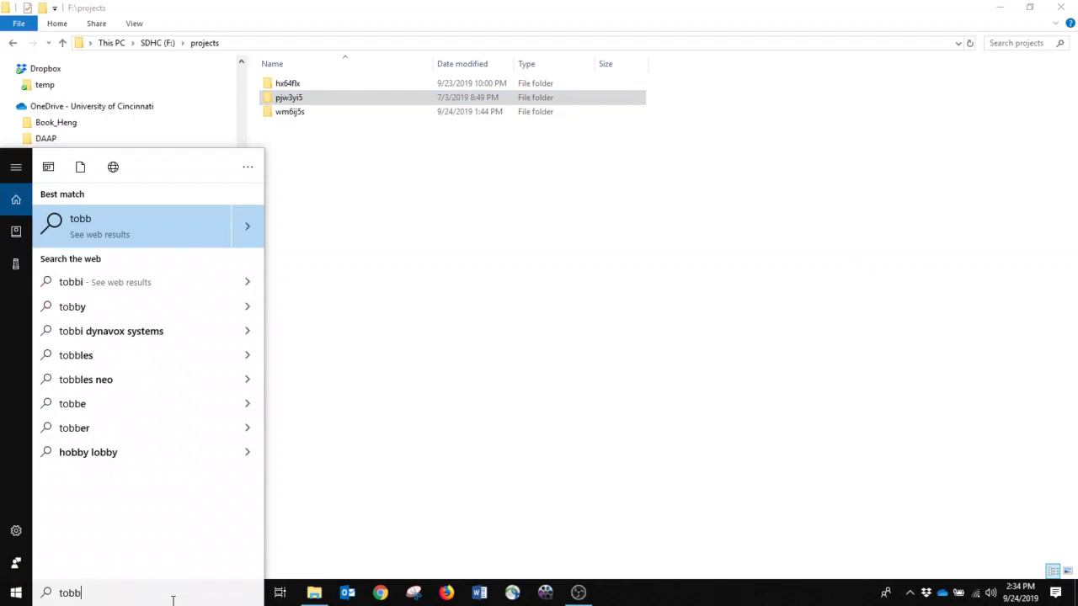
pyautogui.press('BackSpace')
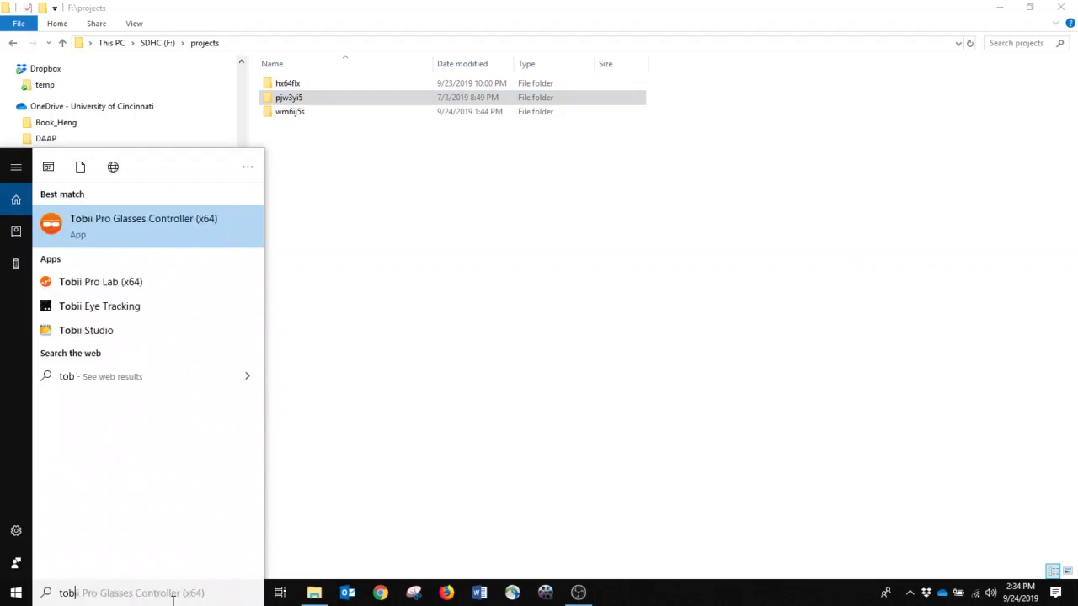
pyautogui.write('ii')
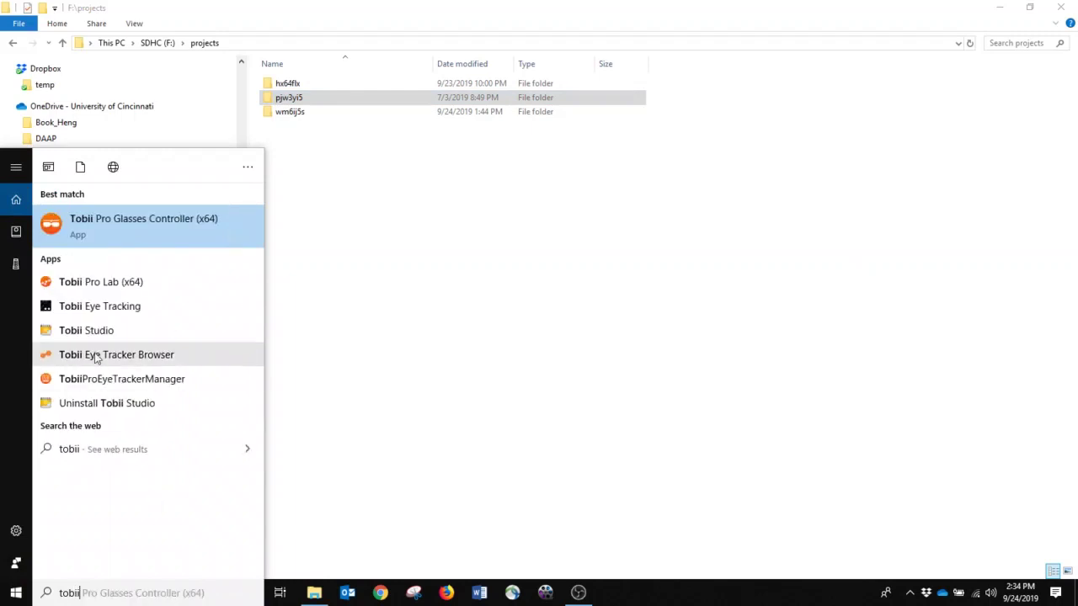
pyautogui.click(107, 283)
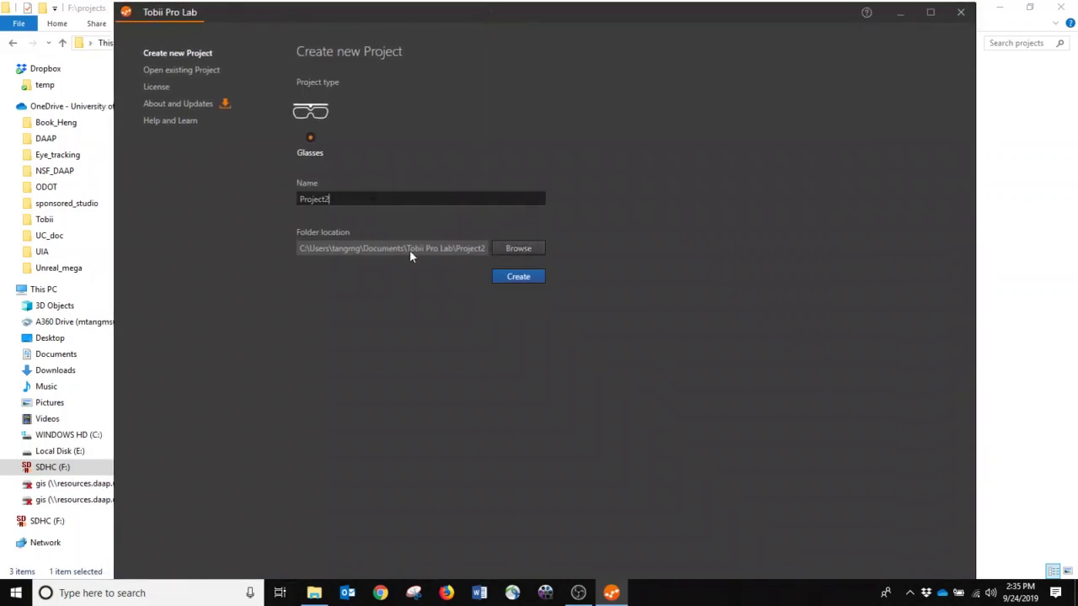
# - Set the new project's location to E:\TM\Tobii\Tobii_glasses and name it Workshop2
pyautogui.click(529, 259)
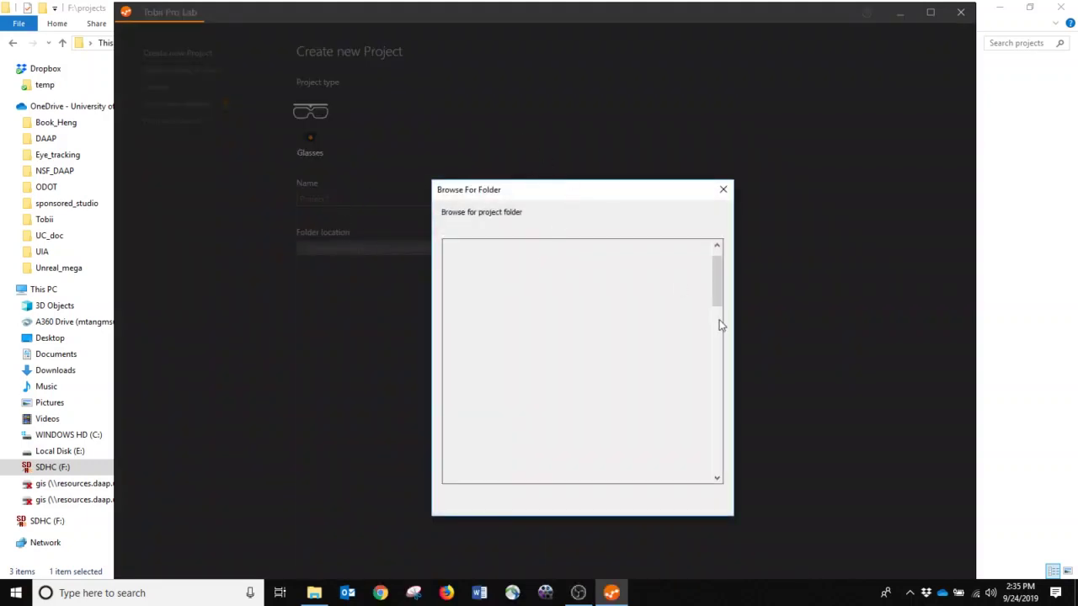
pyautogui.scroll(-1, 628, 344)
pyautogui.scroll(2, 554, 296)
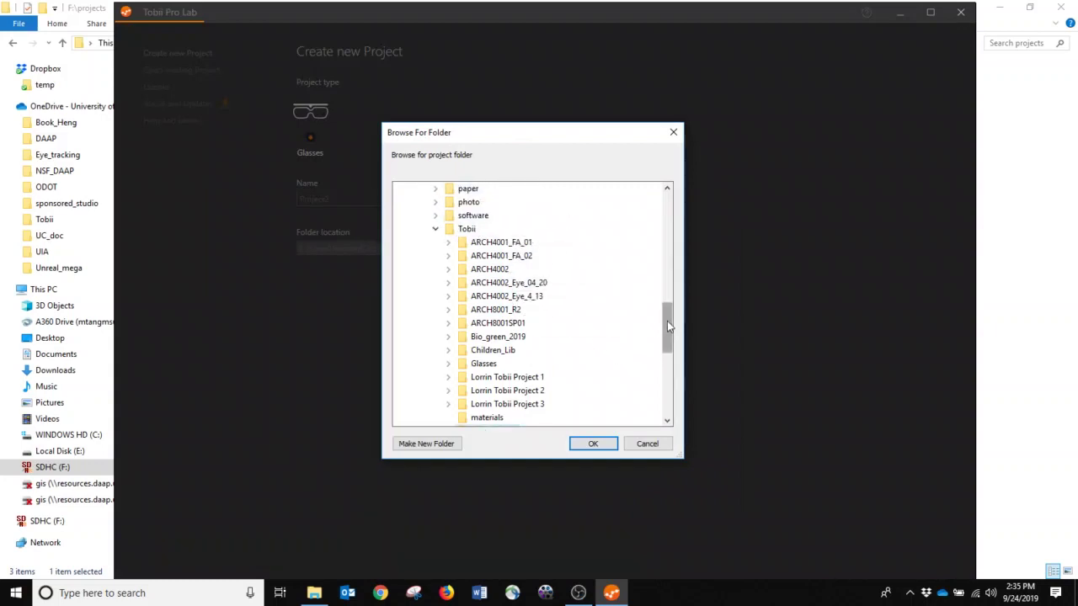
pyautogui.moveTo(667, 321)
pyautogui.mouseDown()
pyautogui.moveTo(674, 263)
pyautogui.moveTo(664, 320)
pyautogui.mouseUp()
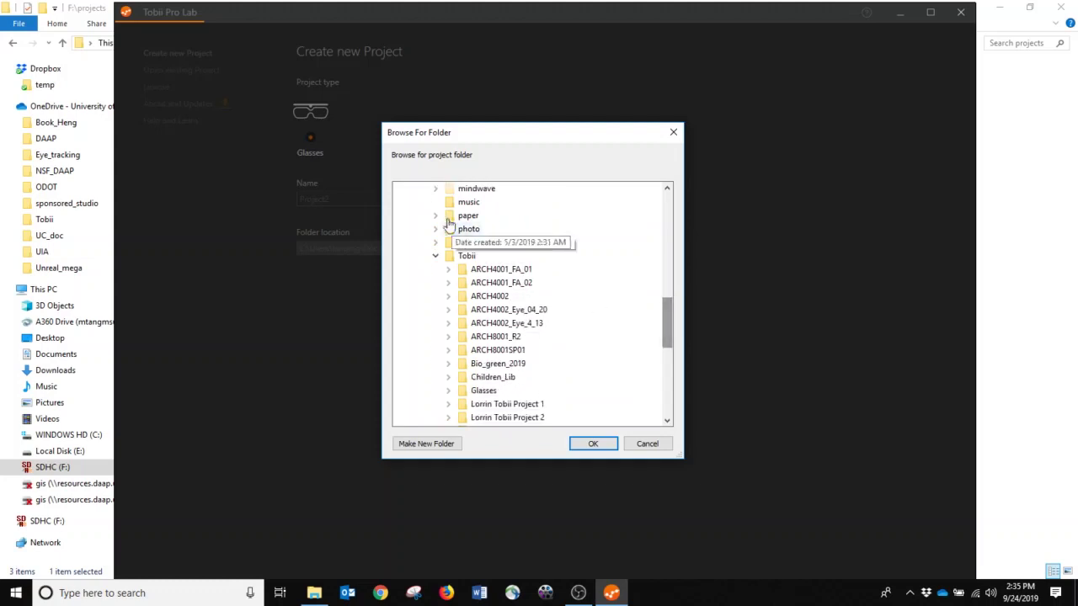
pyautogui.scroll(-1, 595, 389)
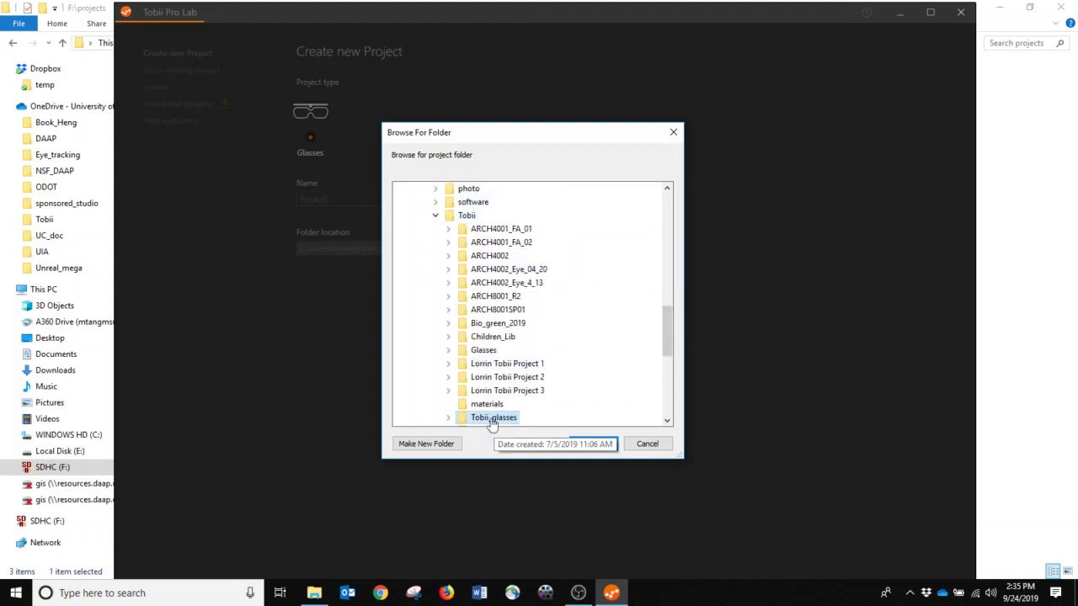
pyautogui.click(593, 446)
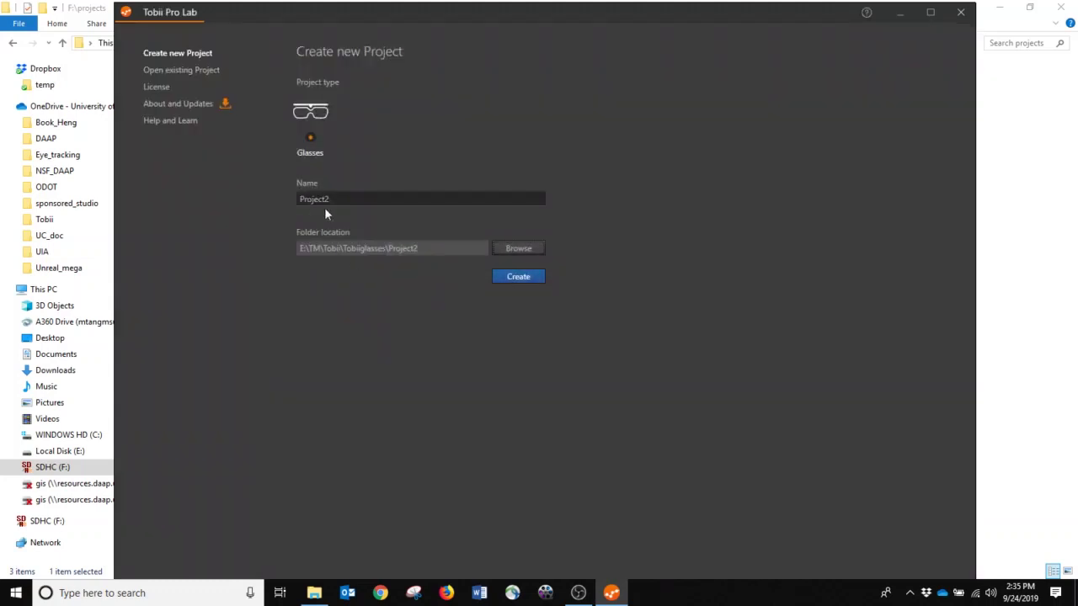
pyautogui.moveTo(356, 196); pyautogui.dragTo(309, 184)
pyautogui.write('Workshop2')
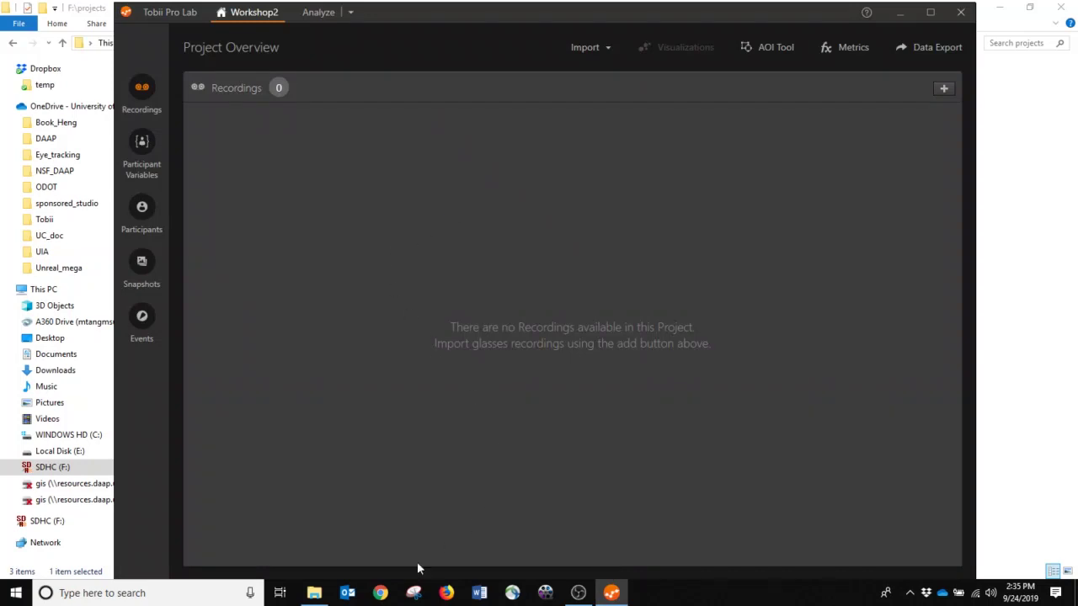
# - Browse Local Disk (E:) to TM > Tobii > Tobii_glasses in File Explorer
pyautogui.click(313, 593)
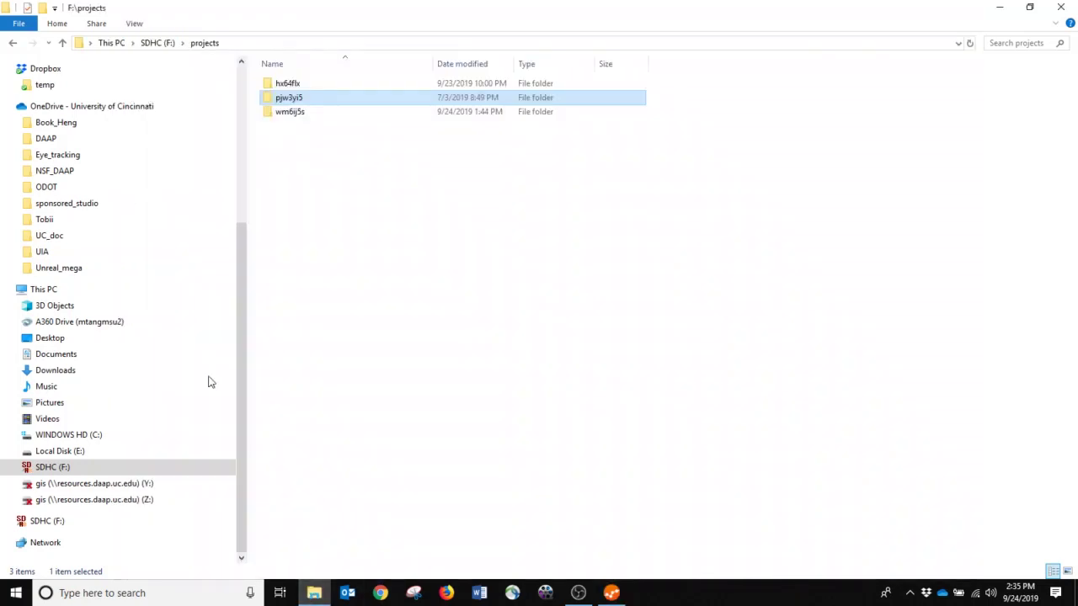
pyautogui.click(82, 453)
pyautogui.doubleClick(297, 111)
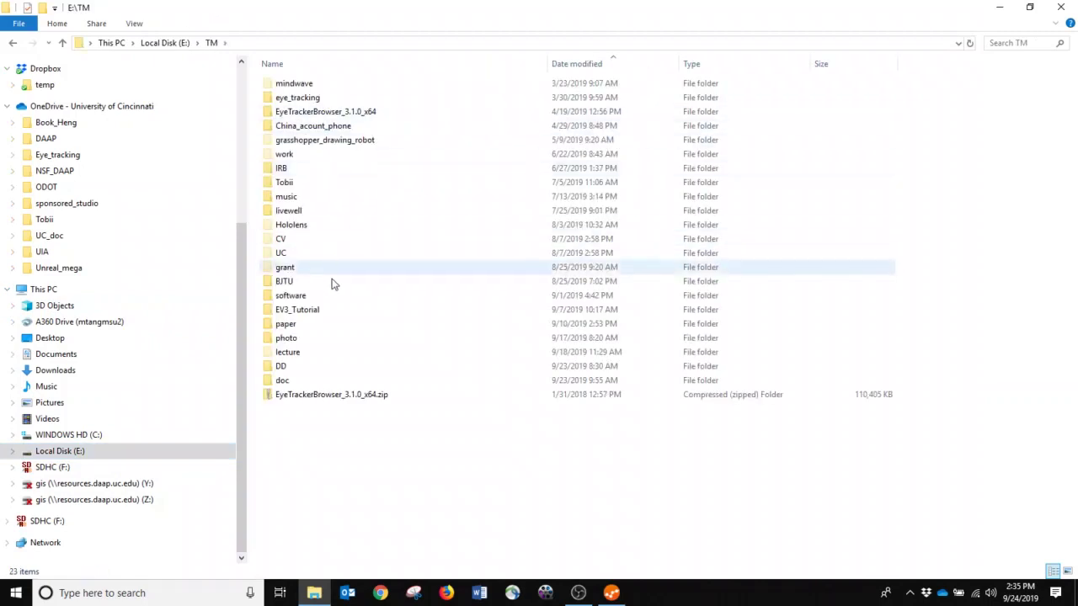
pyautogui.click(303, 189)
pyautogui.doubleClick(301, 187)
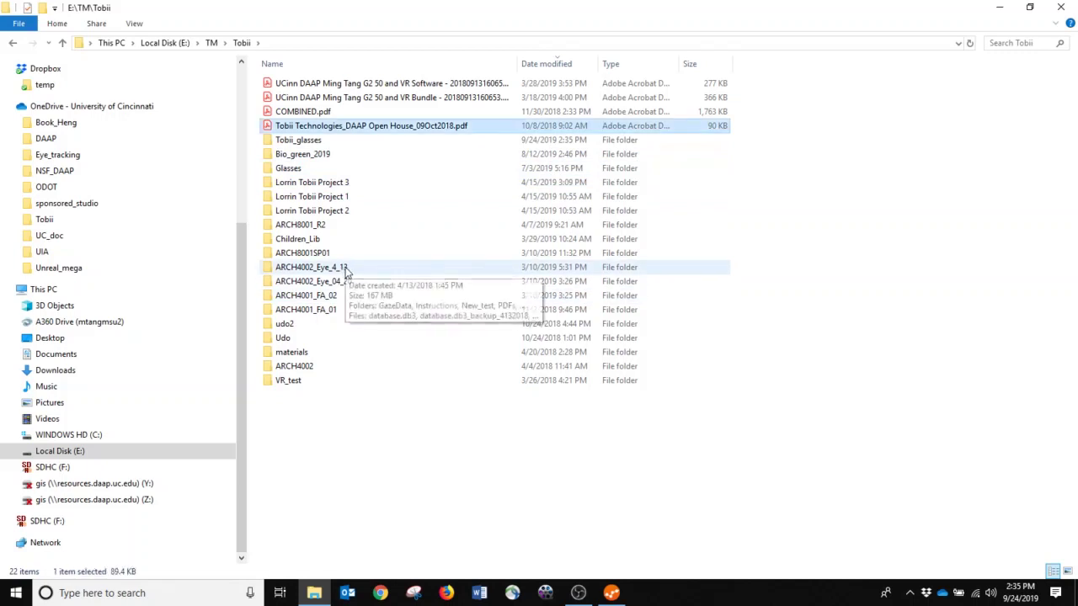
pyautogui.doubleClick(291, 141)
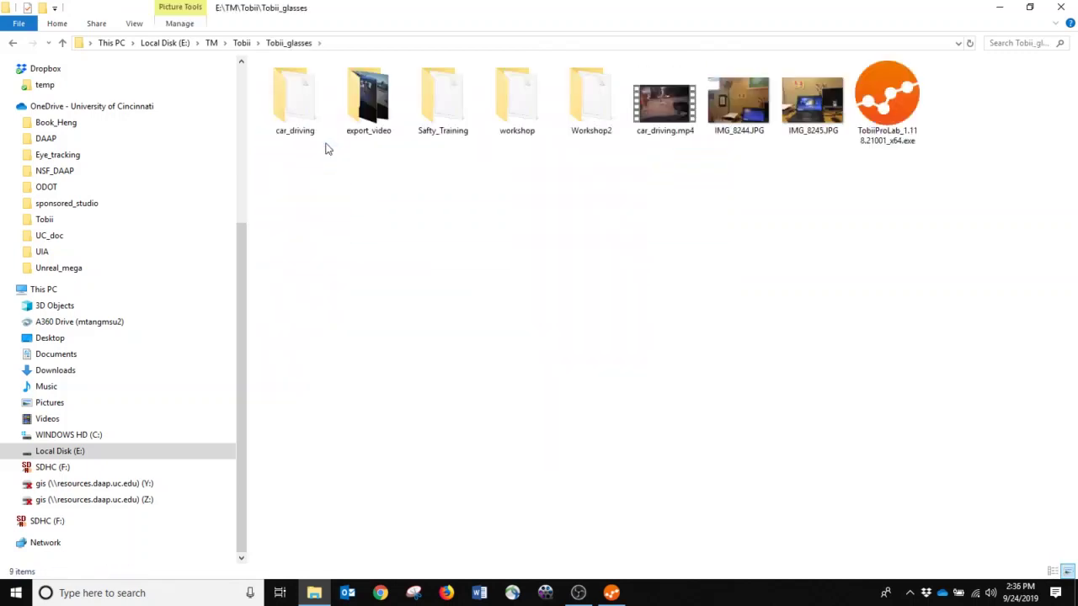
# - Check the Workshop2 folder's properties without changes, then open Workshop2
pyautogui.click(601, 108)
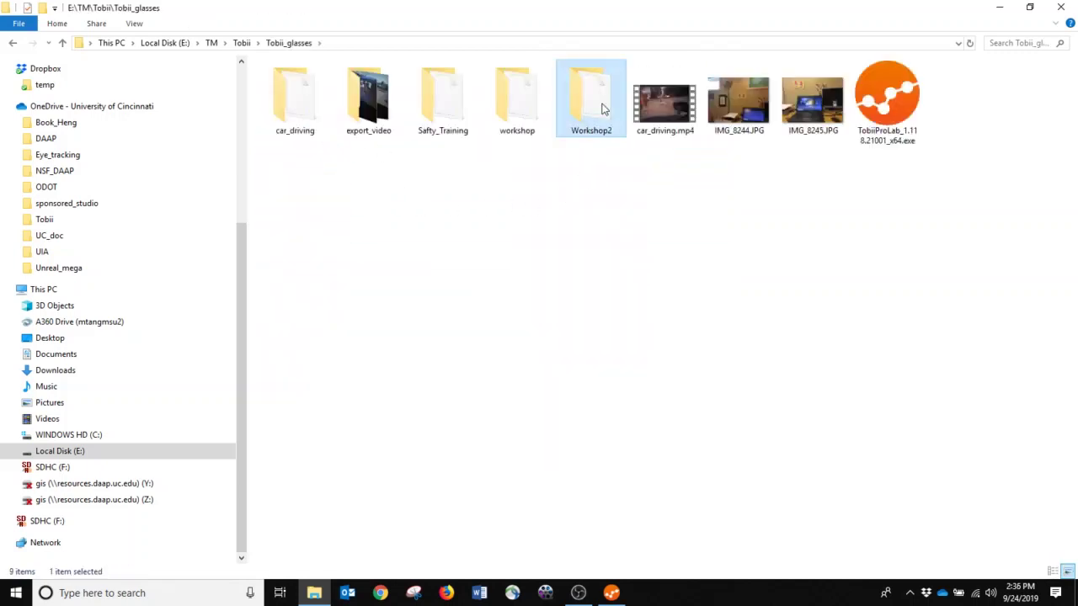
pyautogui.rightClick(601, 108)
pyautogui.click(657, 458)
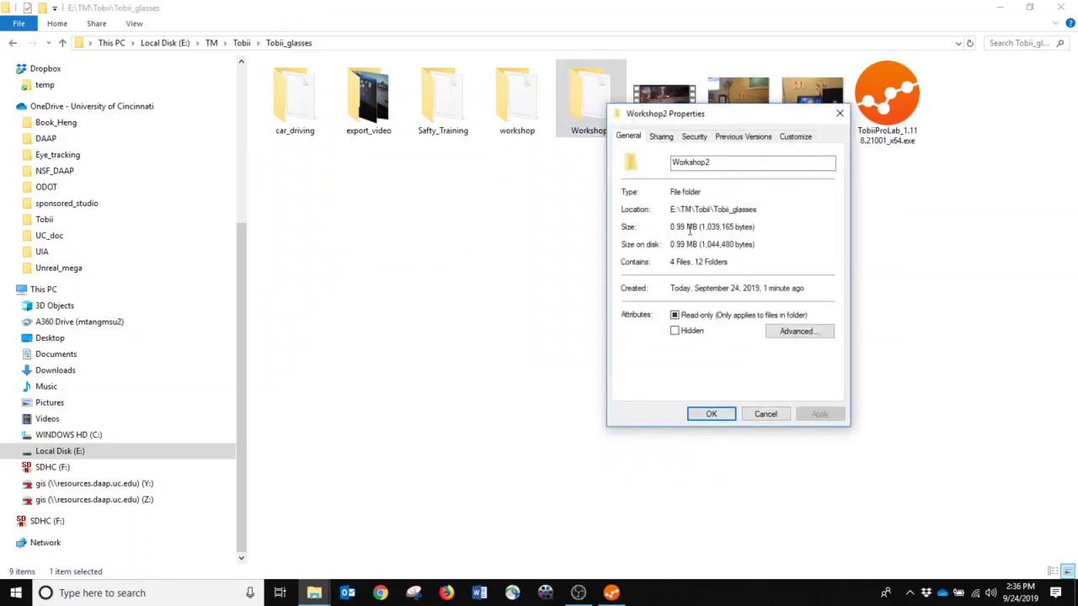
pyautogui.click(765, 413)
pyautogui.doubleClick(592, 110)
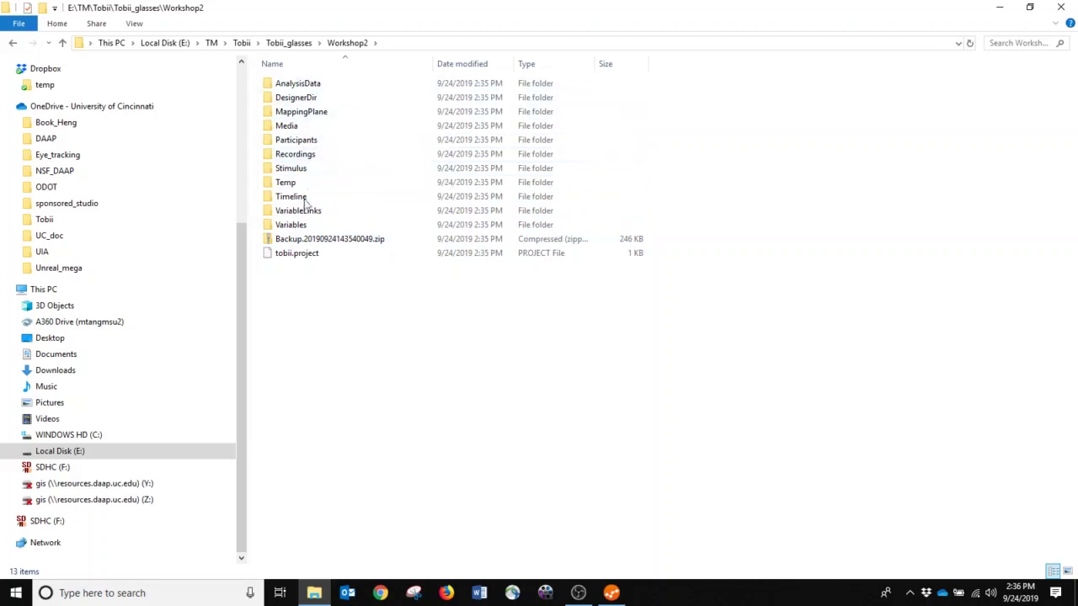
# - Start a Glasses Recording import in Tobii Pro Lab and browse to SDHC (F:)
pyautogui.click(613, 592)
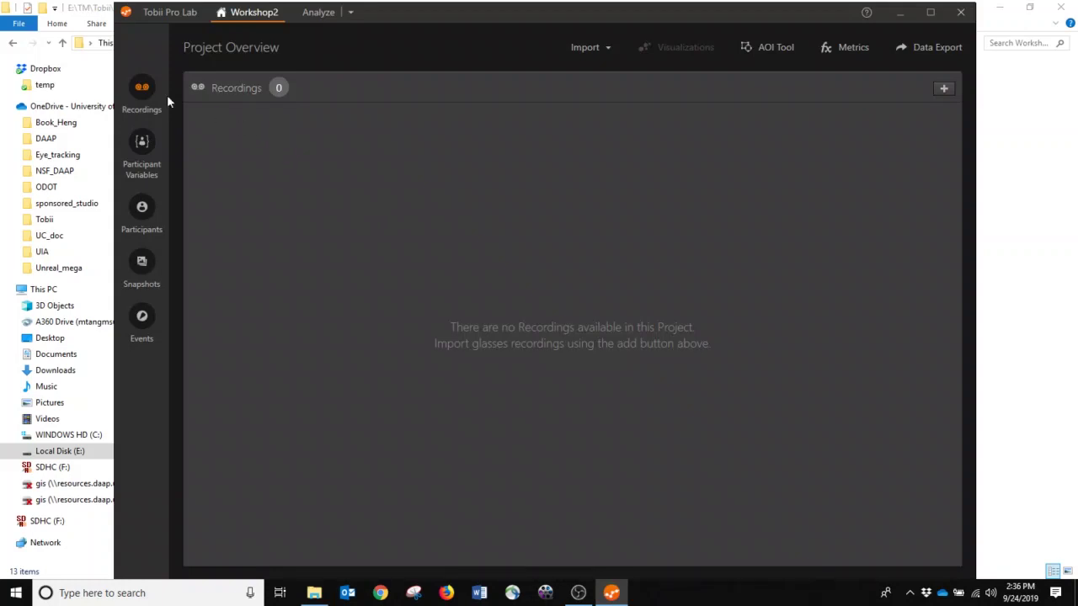
pyautogui.click(591, 48)
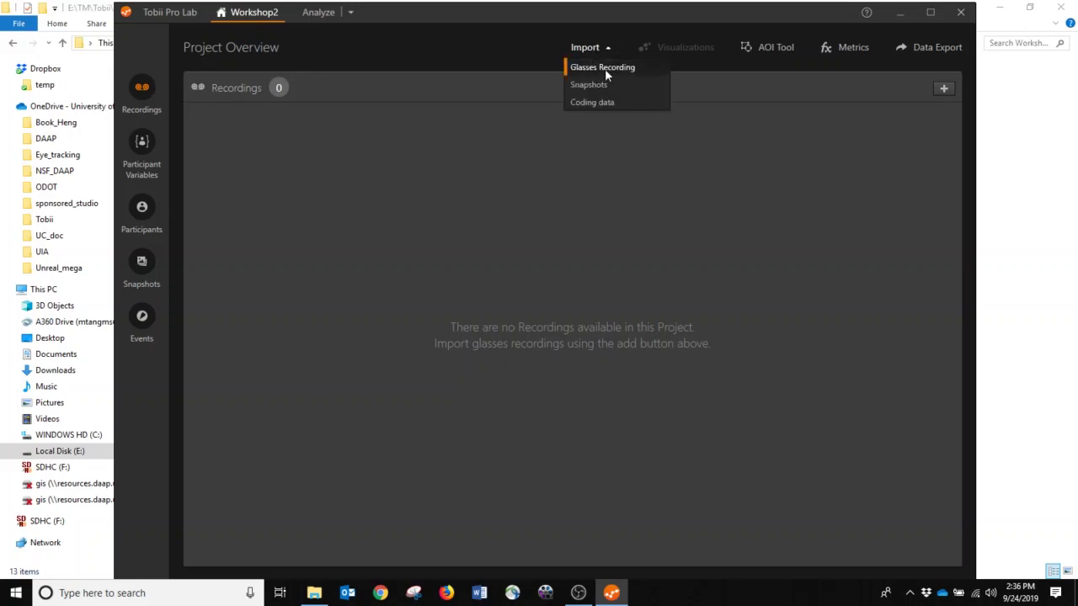
pyautogui.click(602, 68)
pyautogui.moveTo(460, 22); pyautogui.dragTo(578, 68)
pyautogui.click(293, 290)
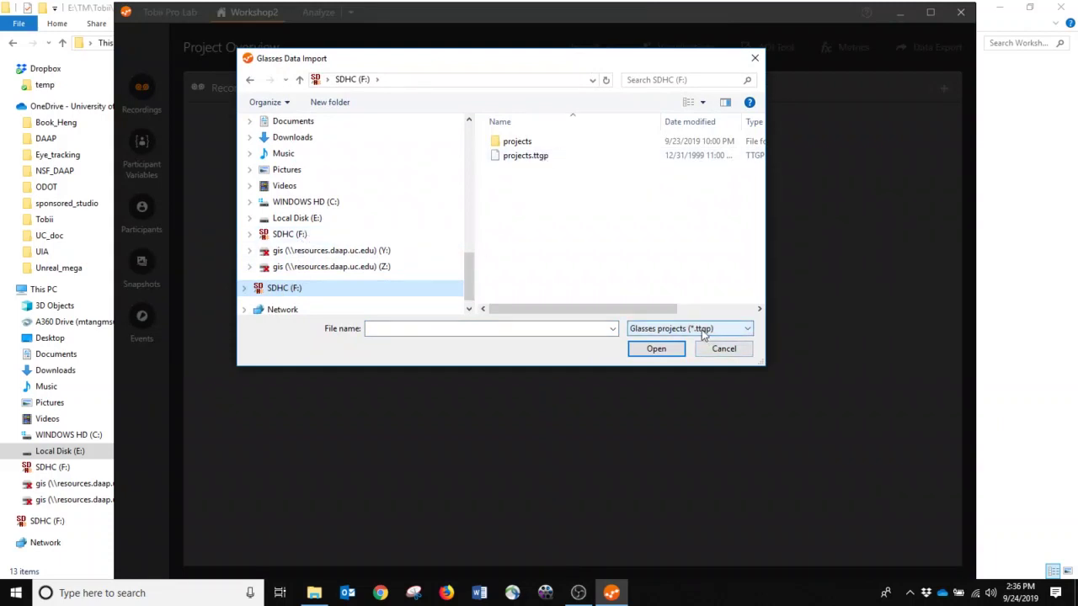
# - Open projects.ttgp from SDHC (F:) as the glasses project to import from
pyautogui.click(524, 156)
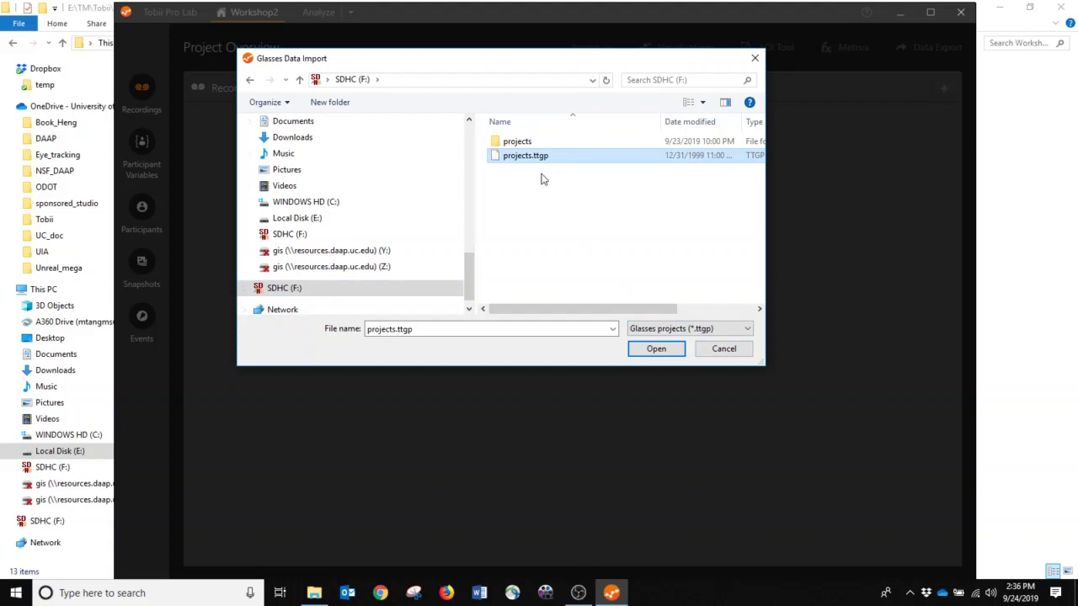
pyautogui.moveTo(548, 61); pyautogui.dragTo(494, 58)
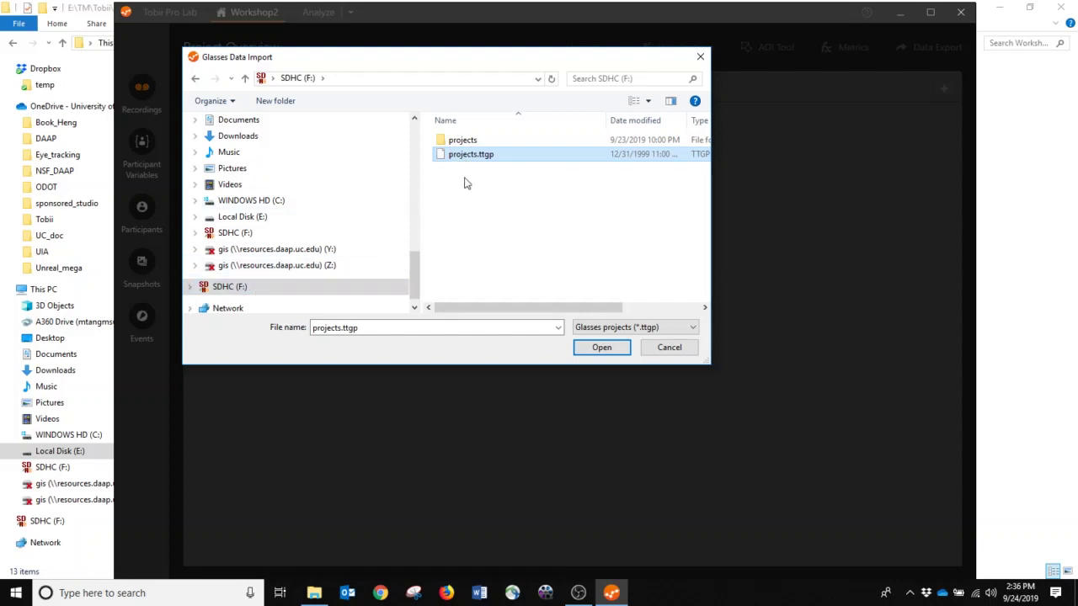
pyautogui.click(603, 350)
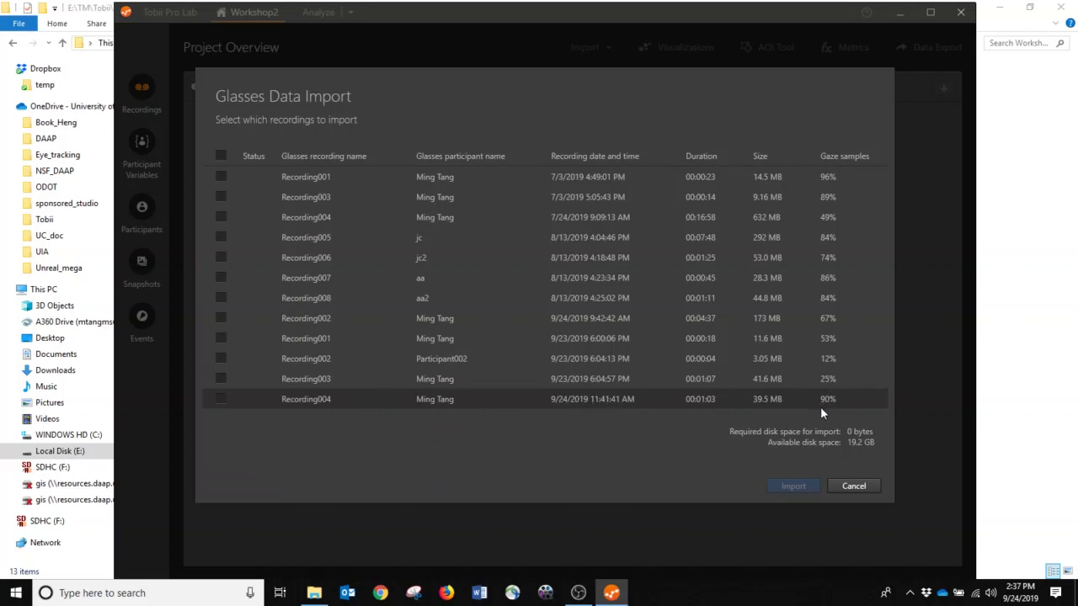
# - Import Recording004 from the card's recording list and confirm the completion message
pyautogui.click(220, 399)
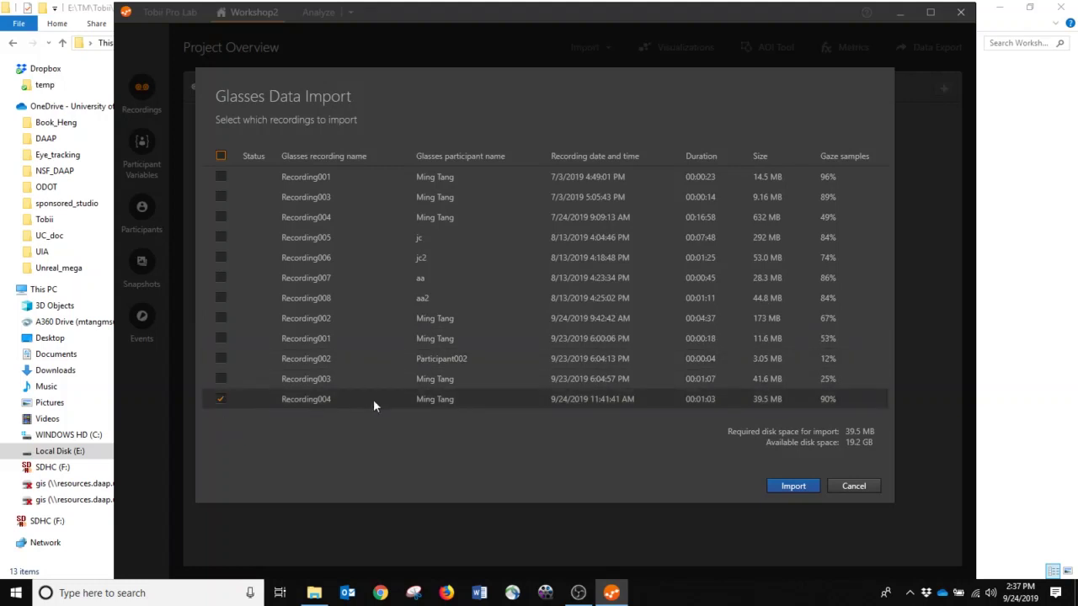
pyautogui.click(796, 486)
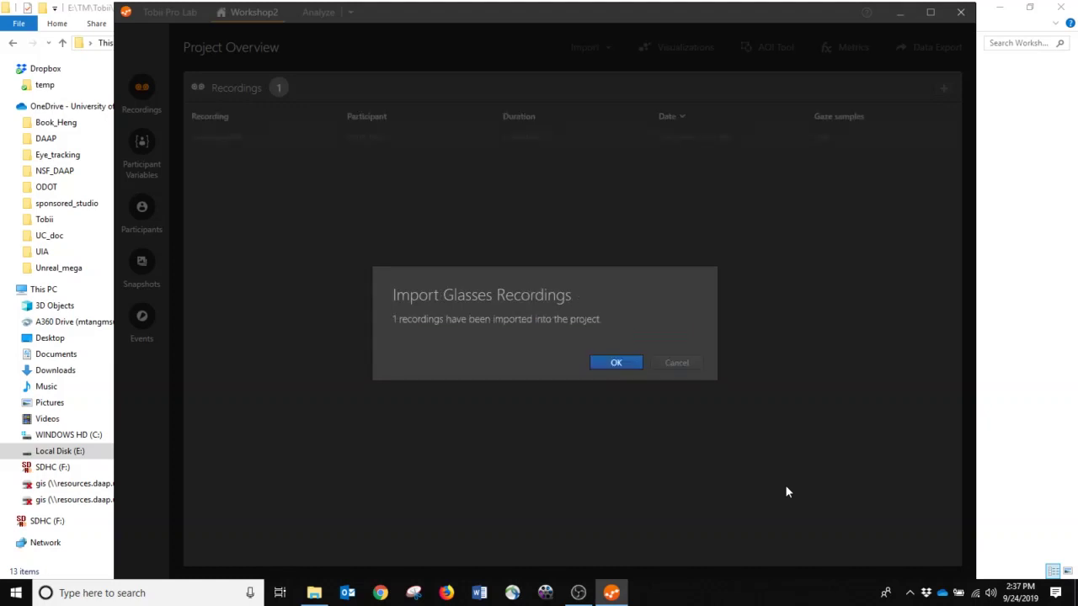
pyautogui.click(601, 367)
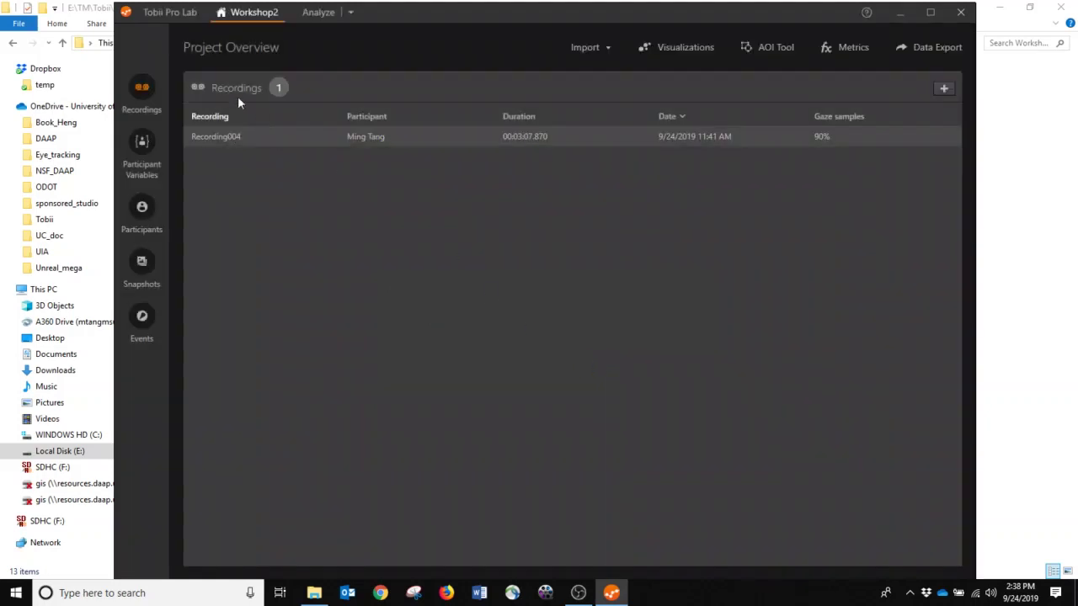
# - Open Recording004 for analysis and maximise the Tobii Pro Lab window
pyautogui.click(250, 136)
pyautogui.doubleClick(360, 137)
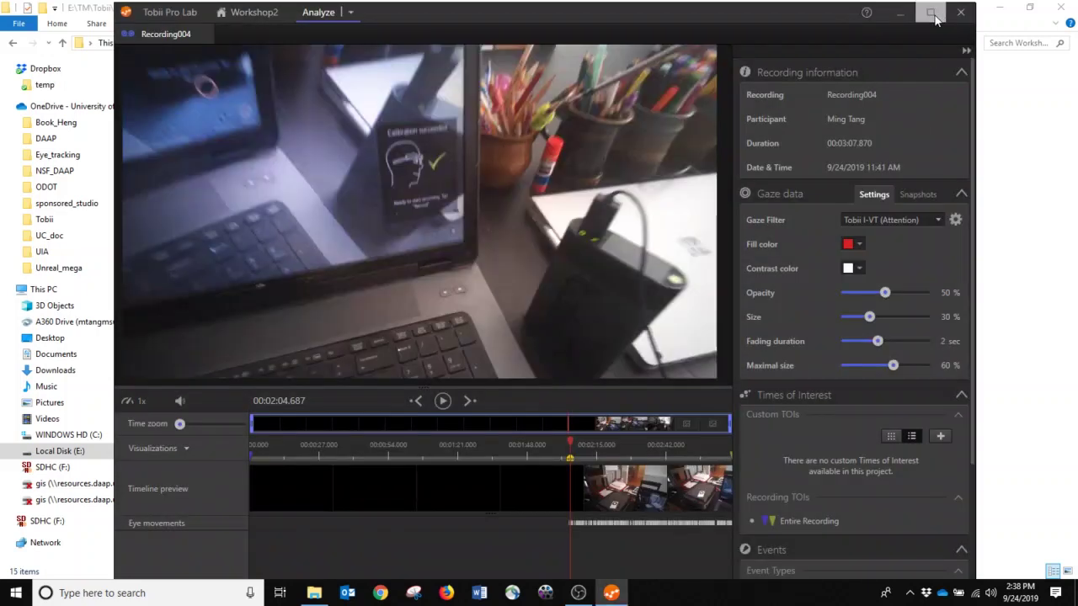
pyautogui.click(931, 13)
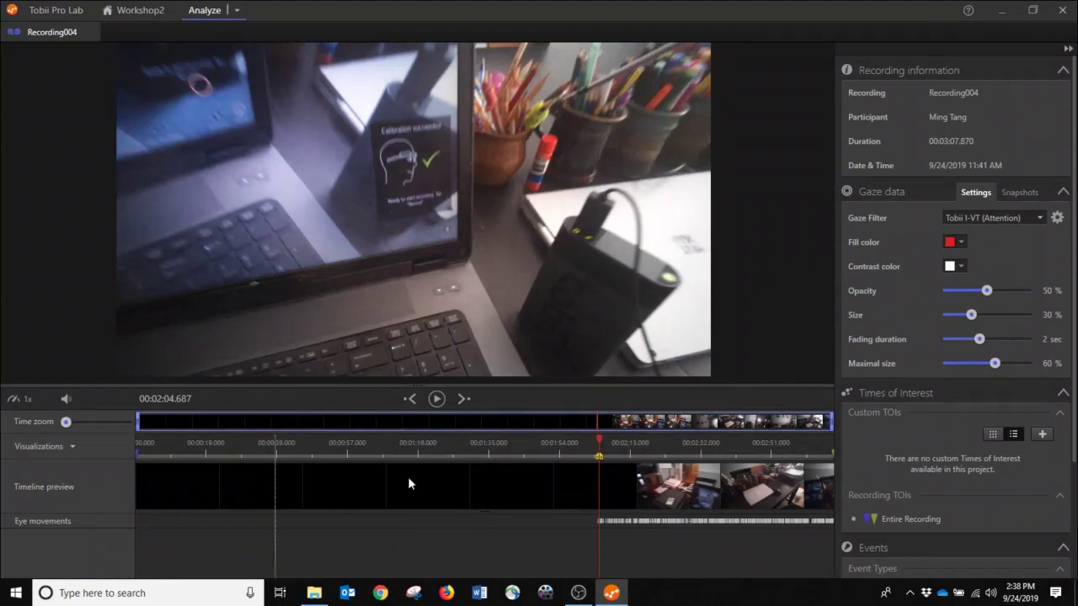
# - Move the playhead to 00:02:23.122 and zoom the timeline in on the recording's end
pyautogui.click(634, 454)
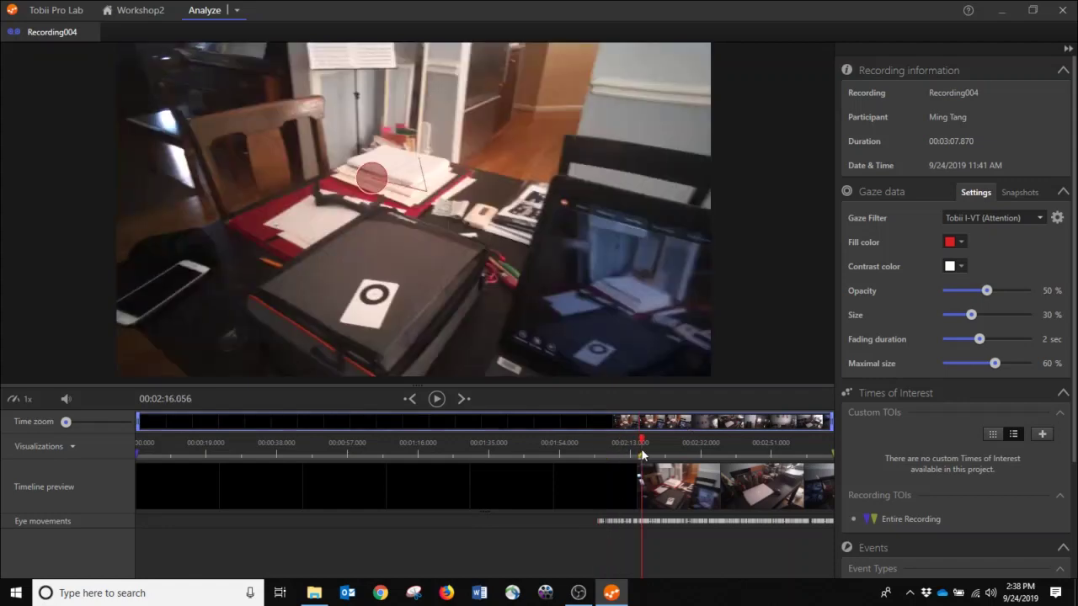
pyautogui.click(666, 447)
pyautogui.moveTo(141, 421); pyautogui.dragTo(616, 446)
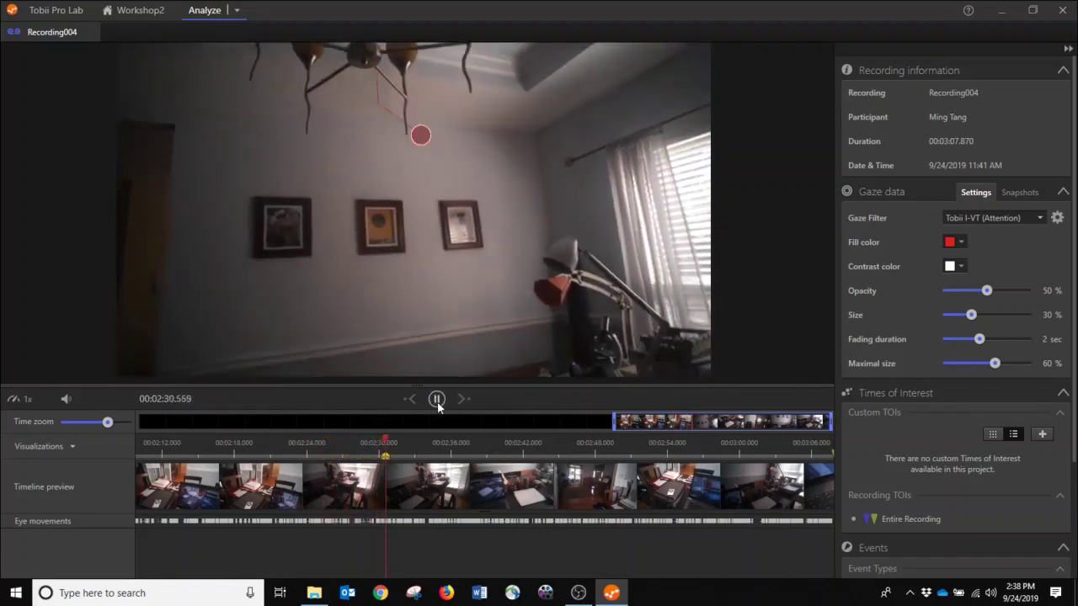
# - Pause playback at 00:02:31.593 and add the Gaze data chart to the timeline
pyautogui.click(437, 399)
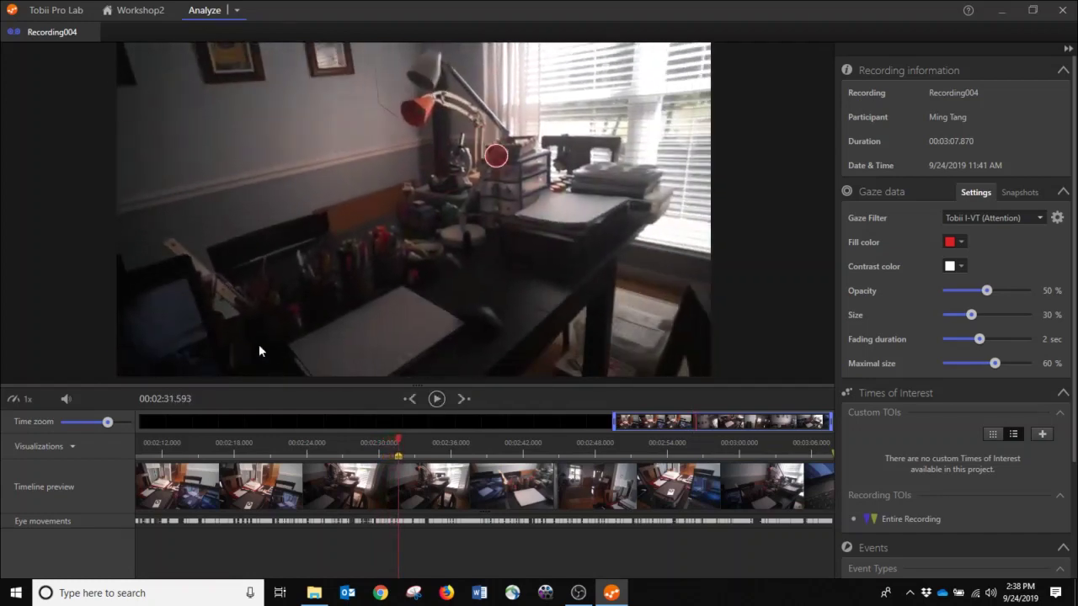
pyautogui.click(73, 446)
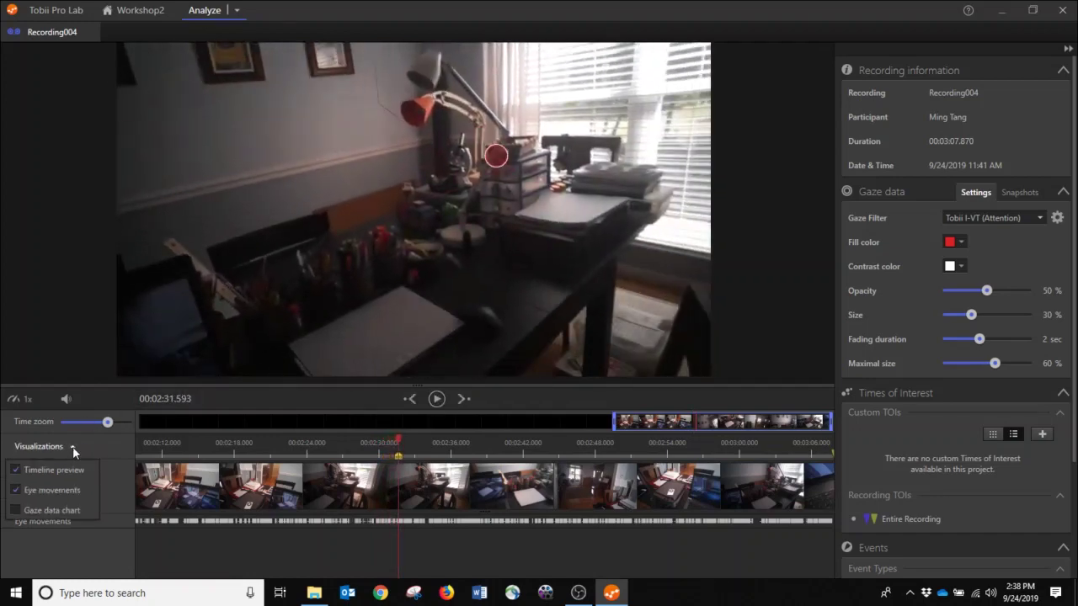
pyautogui.click(16, 510)
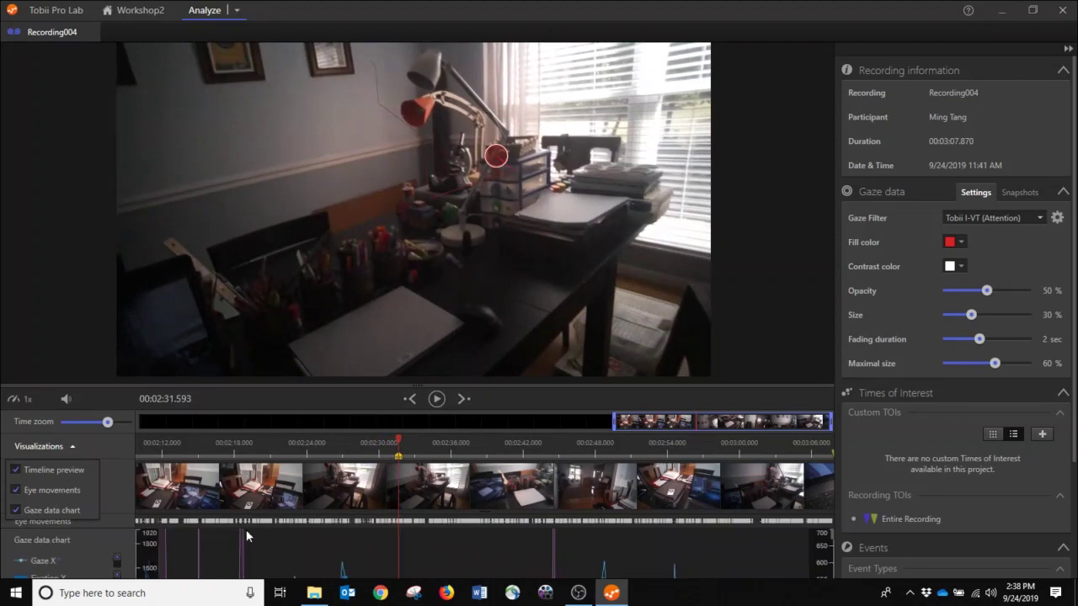
pyautogui.scroll(-2, 245, 529)
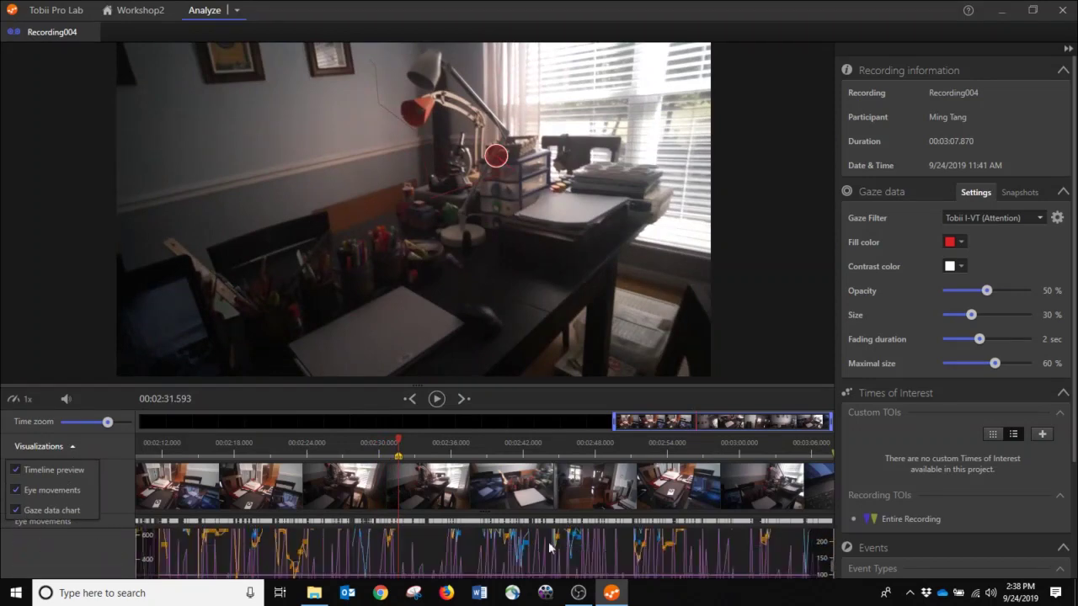
pyautogui.scroll(-2, 567, 544)
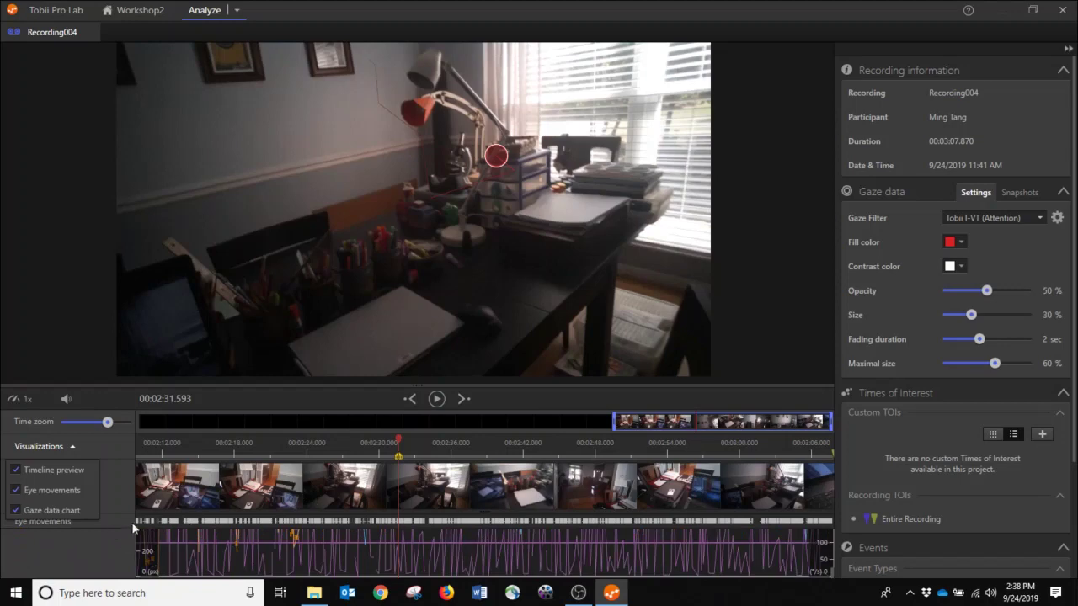
pyautogui.click(55, 532)
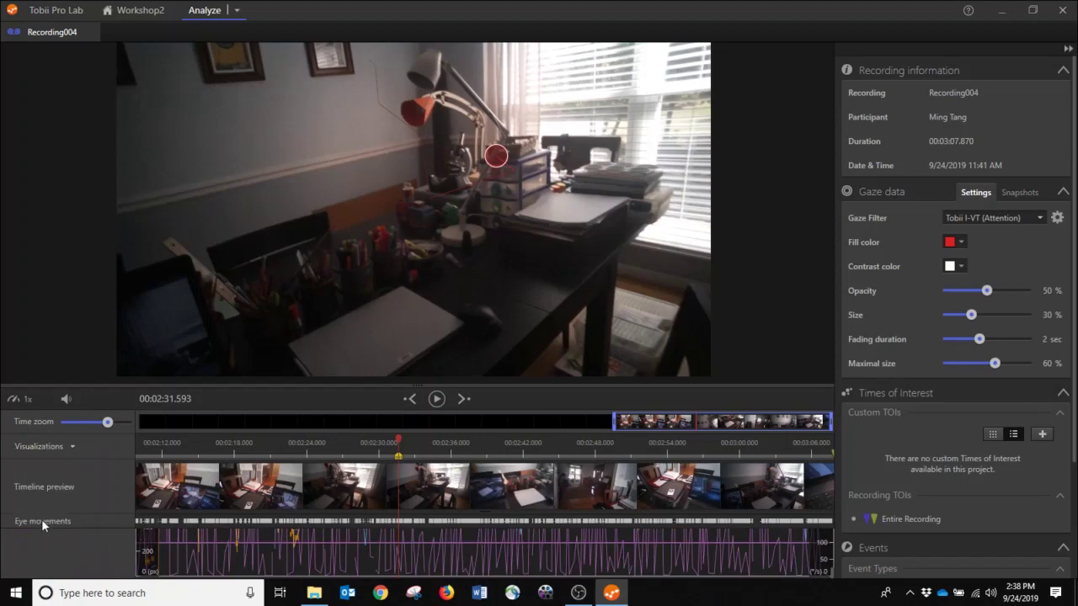
pyautogui.click(66, 452)
pyautogui.click(100, 547)
# - Resize the panes to enlarge the video preview and the timeline thumbnails
pyautogui.moveTo(612, 386); pyautogui.dragTo(618, 182)
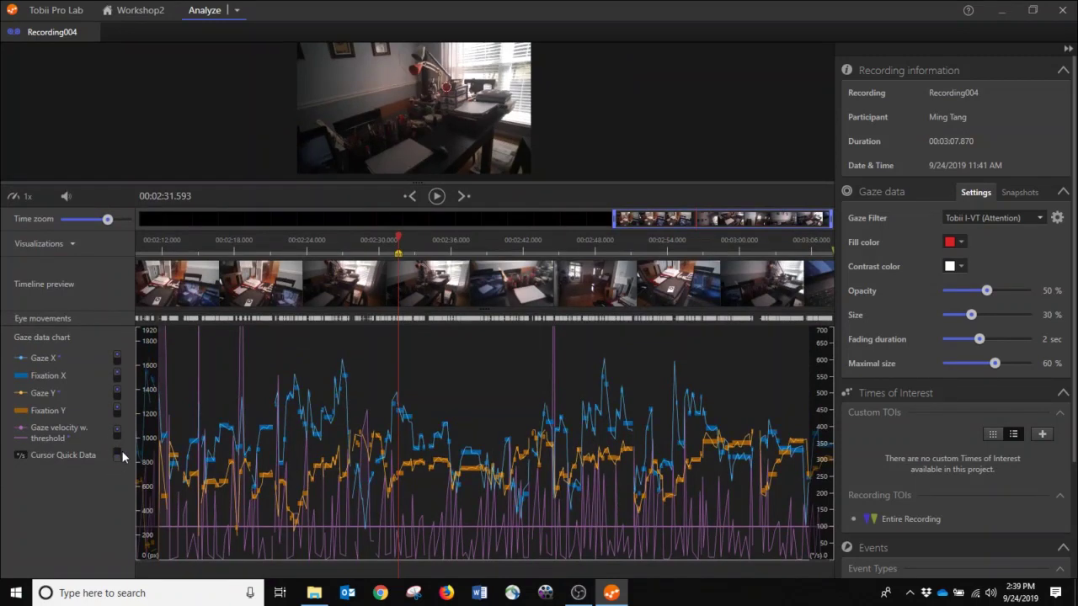
pyautogui.moveTo(423, 181); pyautogui.dragTo(437, 386)
pyautogui.click(73, 245)
pyautogui.click(183, 186)
pyautogui.moveTo(206, 184); pyautogui.dragTo(211, 425)
pyautogui.moveTo(255, 182); pyautogui.dragTo(258, 318)
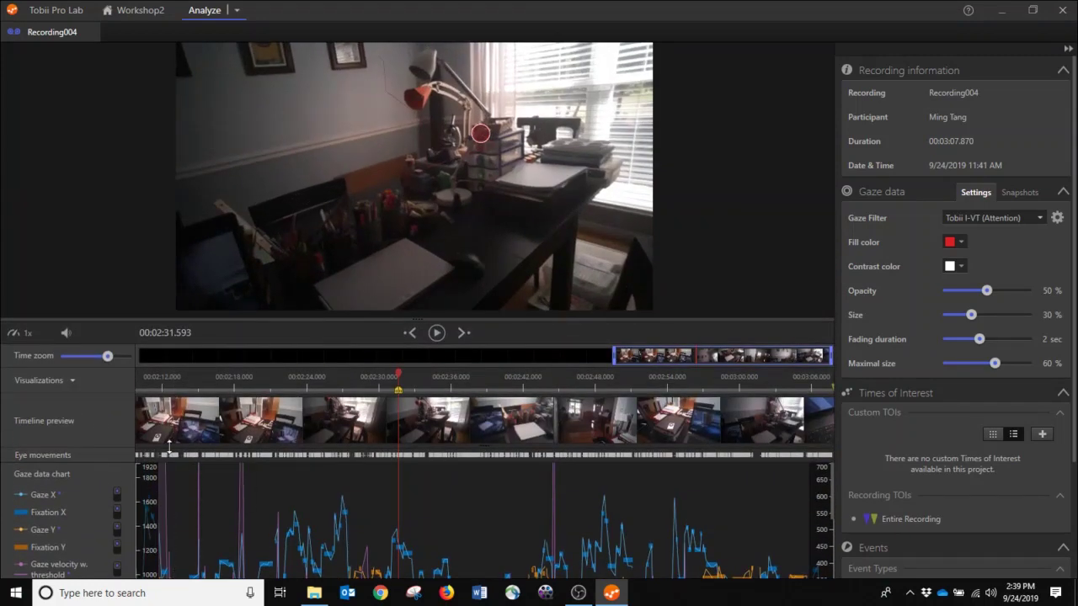
pyautogui.moveTo(173, 449); pyautogui.dragTo(185, 529)
# - Hide the Gaze data chart and Eye movements rows, then enlarge the video further
pyautogui.click(70, 380)
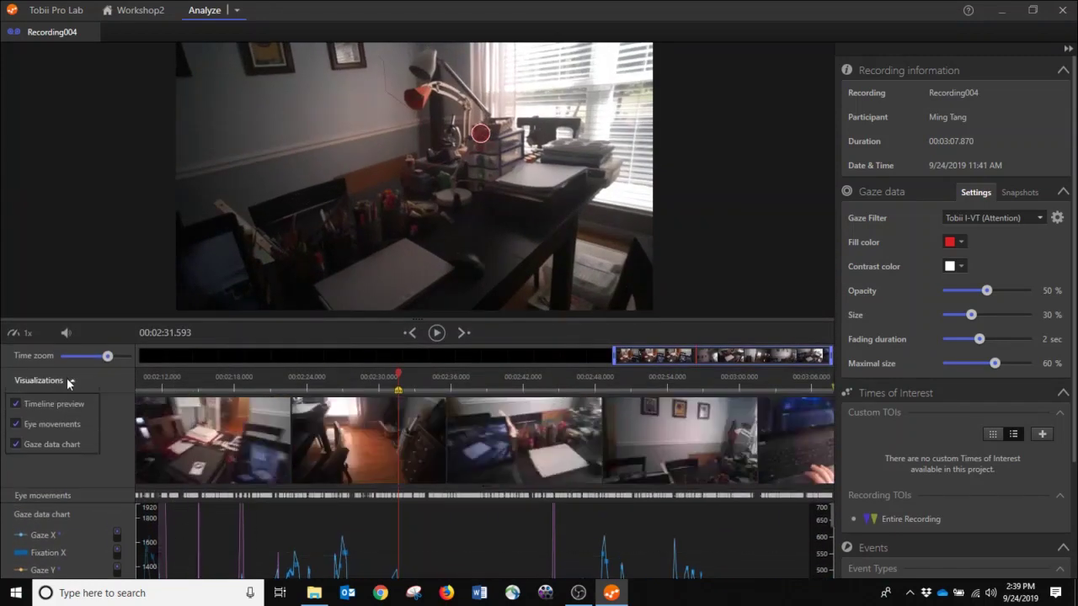
pyautogui.click(16, 445)
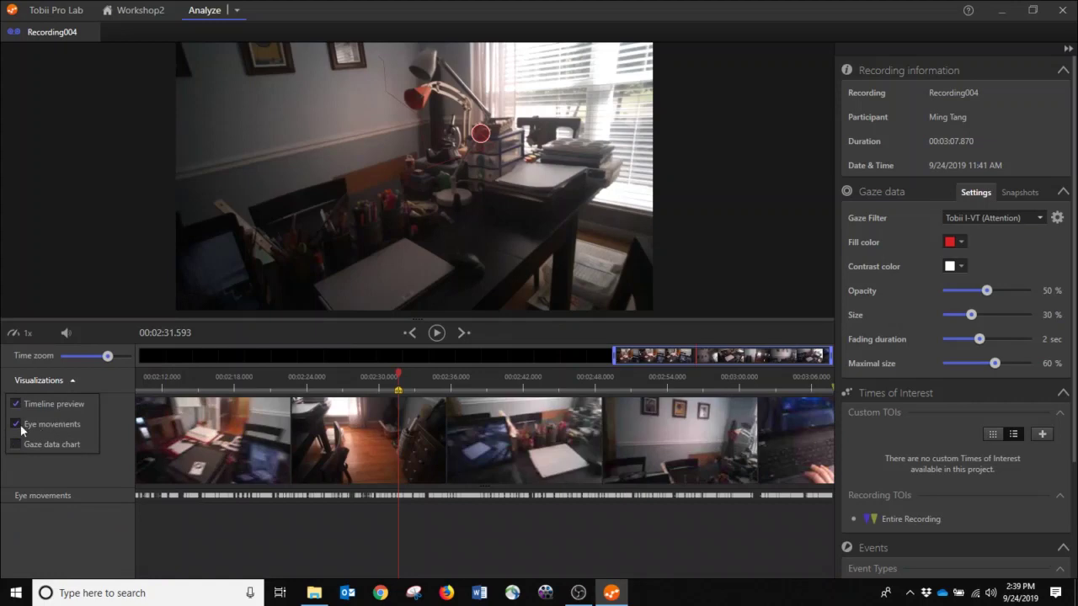
pyautogui.click(14, 424)
pyautogui.click(15, 425)
pyautogui.click(15, 424)
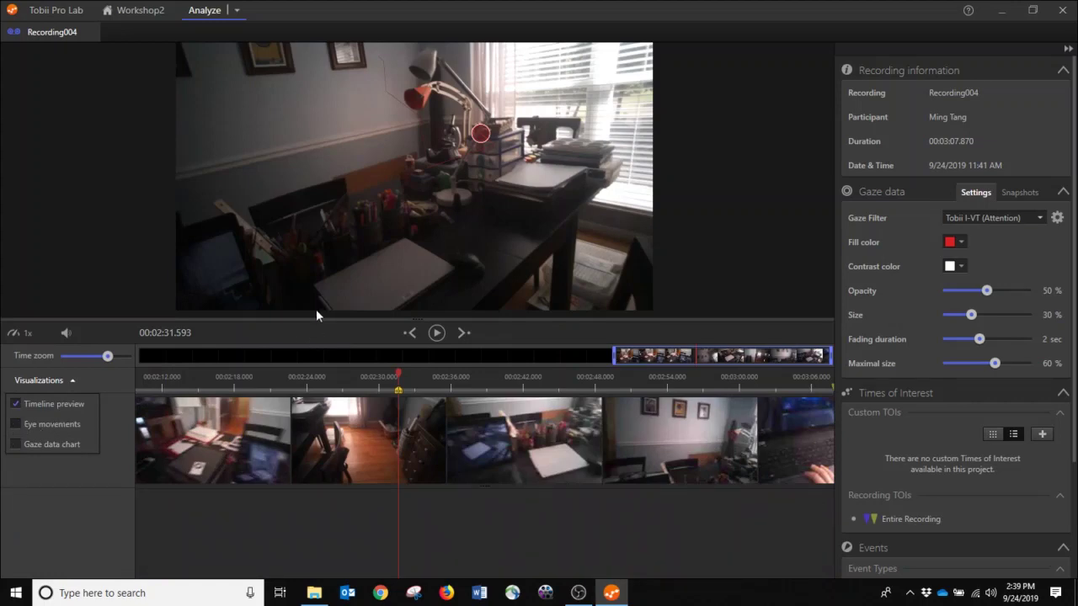
pyautogui.moveTo(322, 320); pyautogui.dragTo(318, 410)
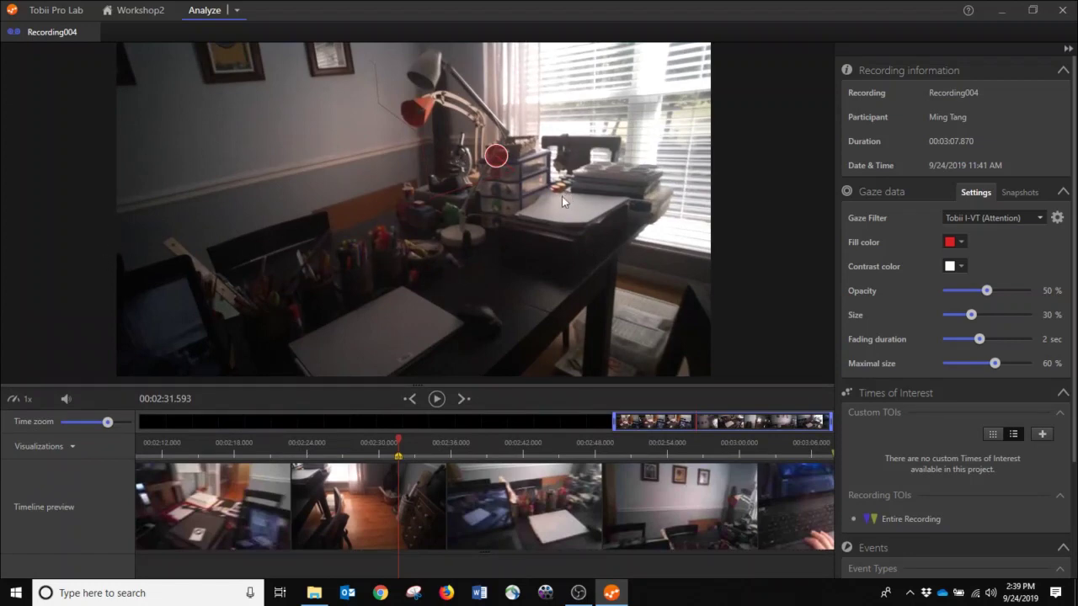
# - Replay from 00:02:20.525, pause at 00:02:24.504, and show the Gaze data Snapshots list
pyautogui.click(436, 399)
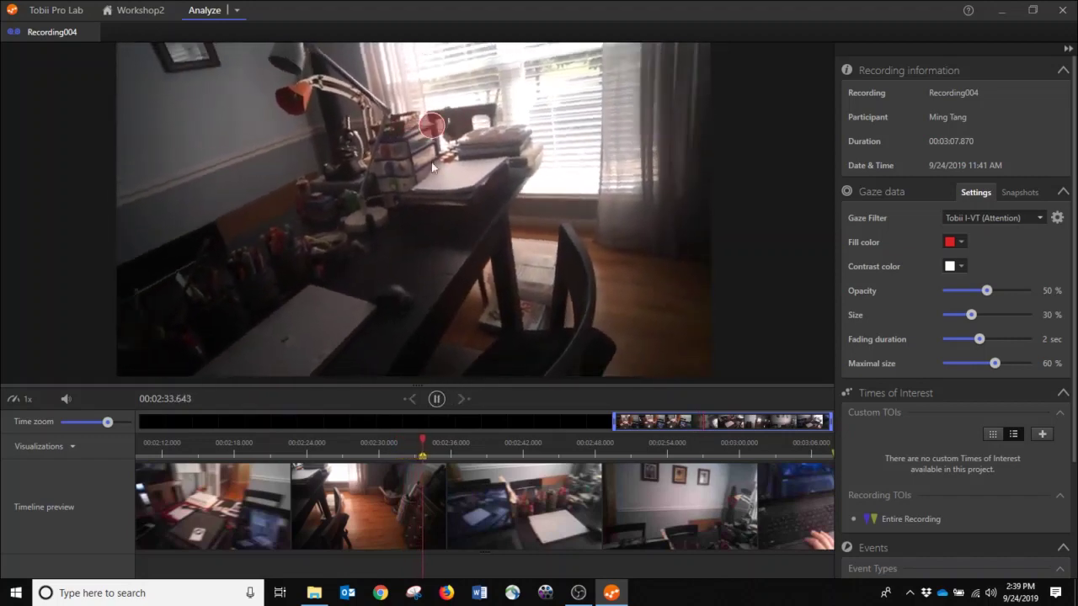
pyautogui.click(437, 400)
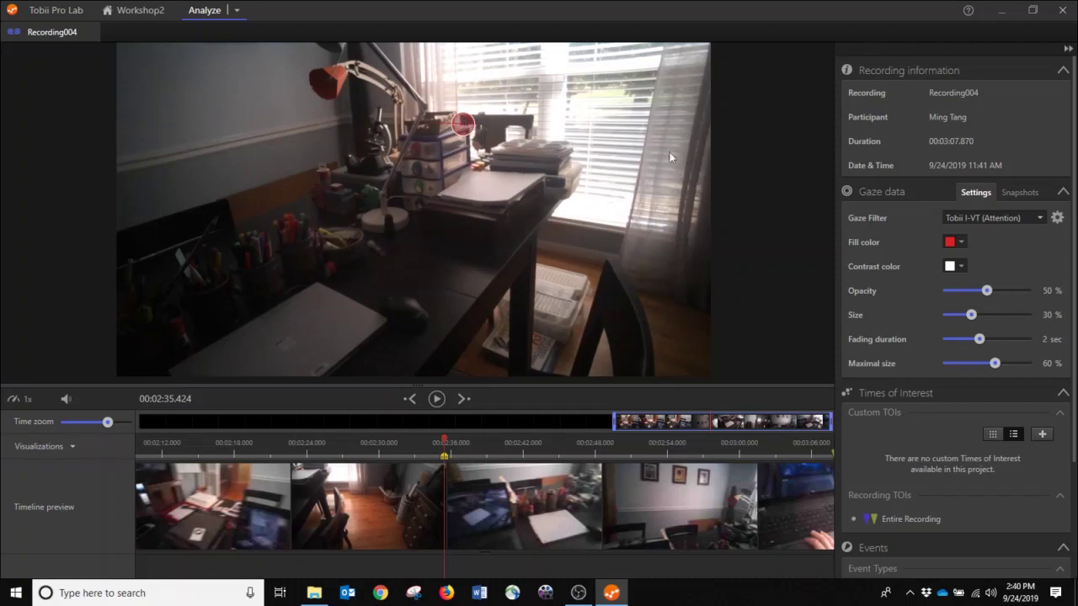
pyautogui.click(265, 440)
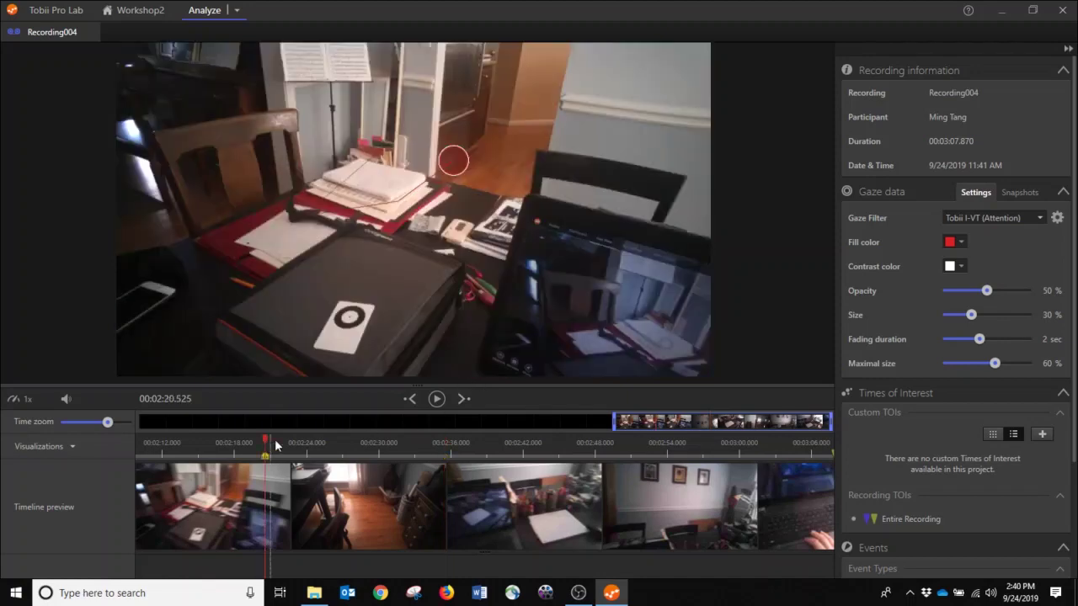
pyautogui.click(443, 400)
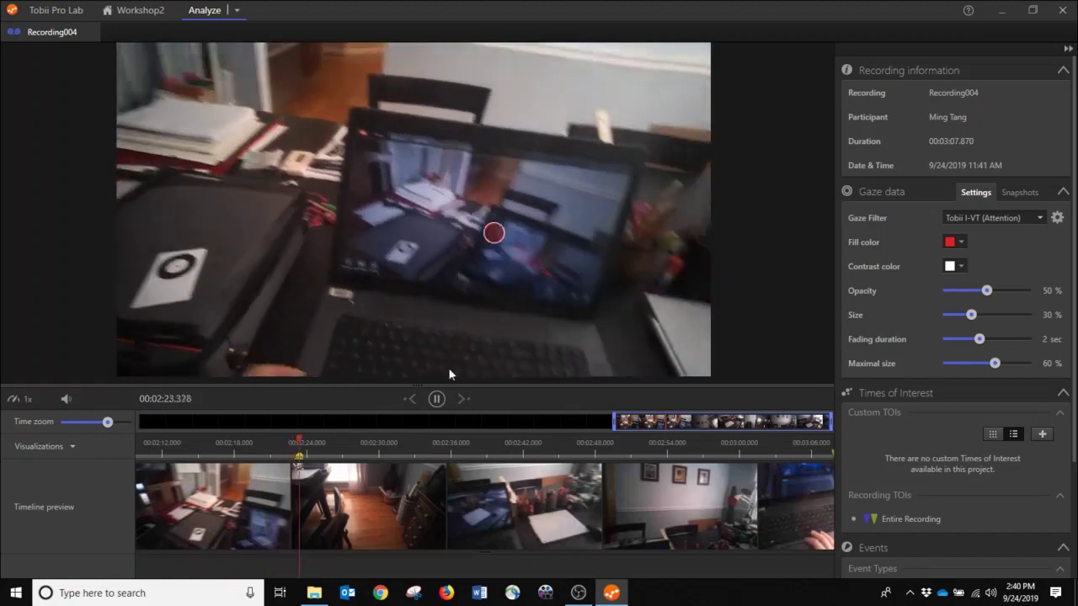
pyautogui.click(437, 400)
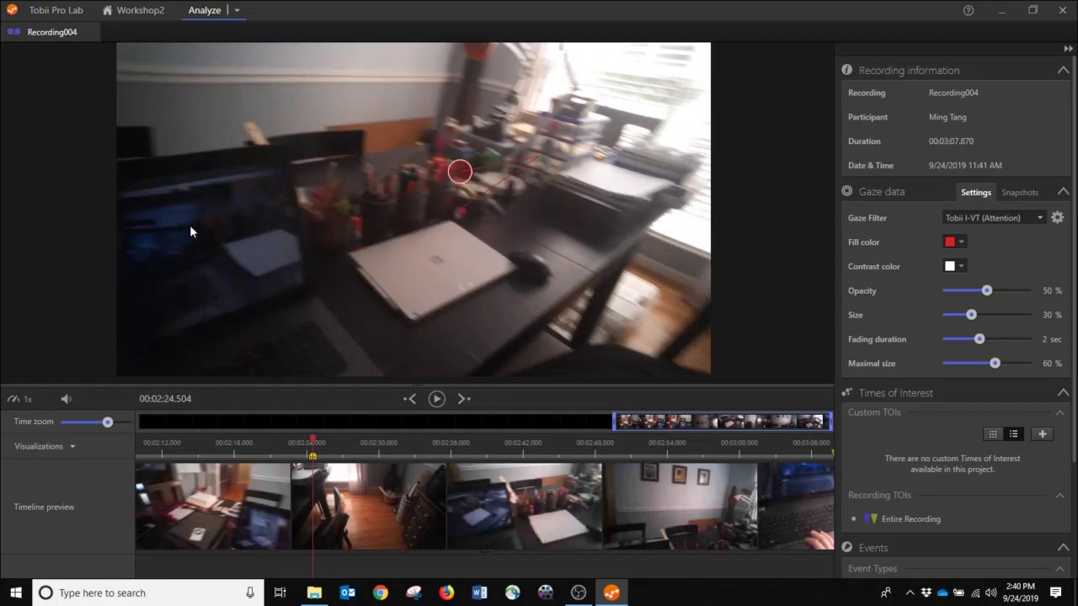
pyautogui.click(1023, 193)
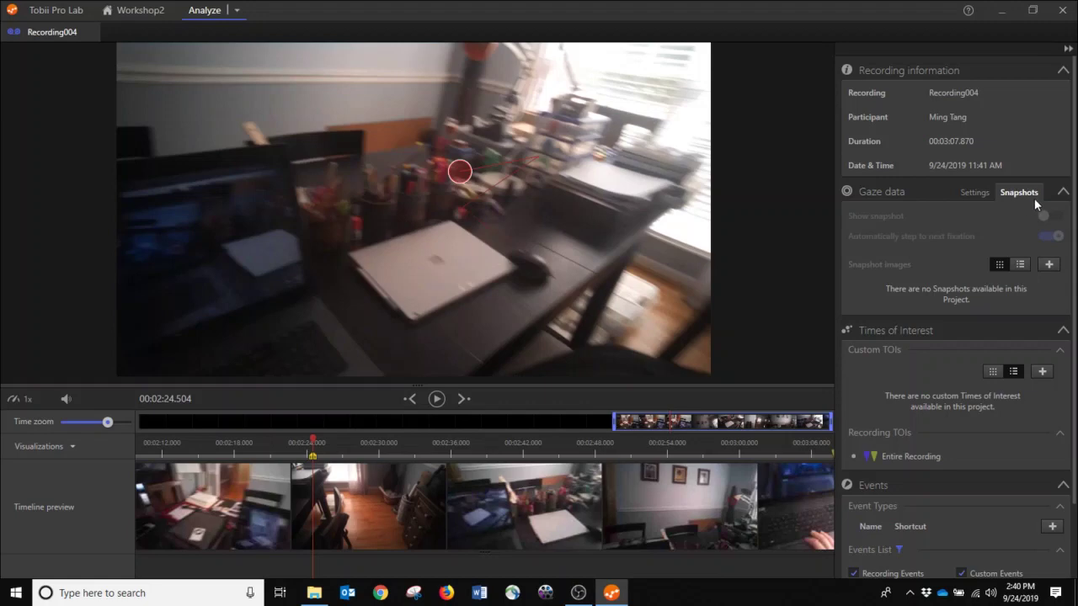
# - Import ET_1.jpg from the Desktop as a snapshot image and acknowledge the import message
pyautogui.click(1048, 264)
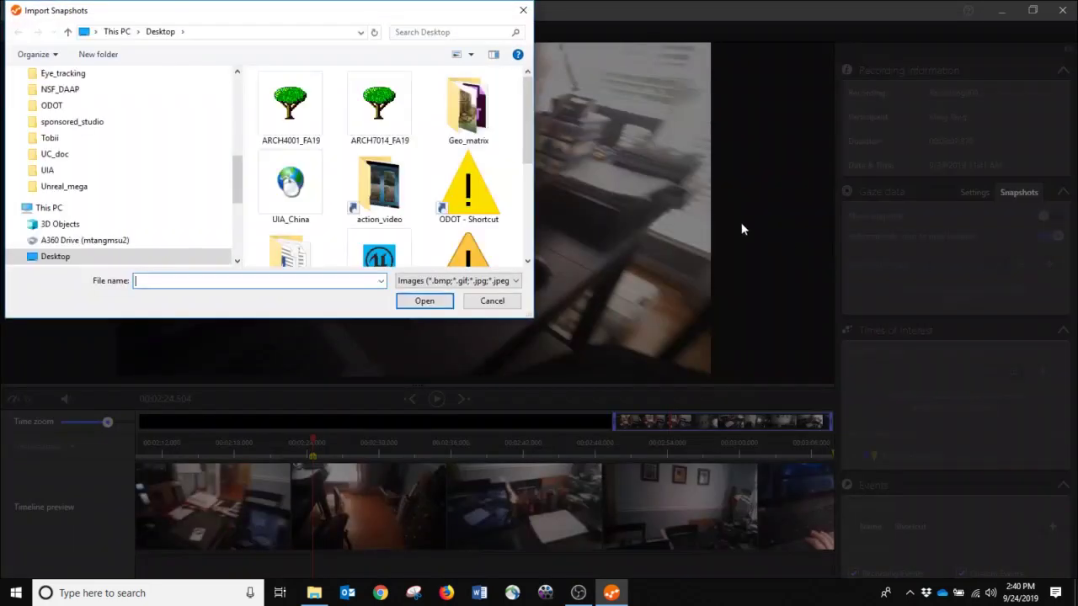
pyautogui.scroll(-3, 515, 215)
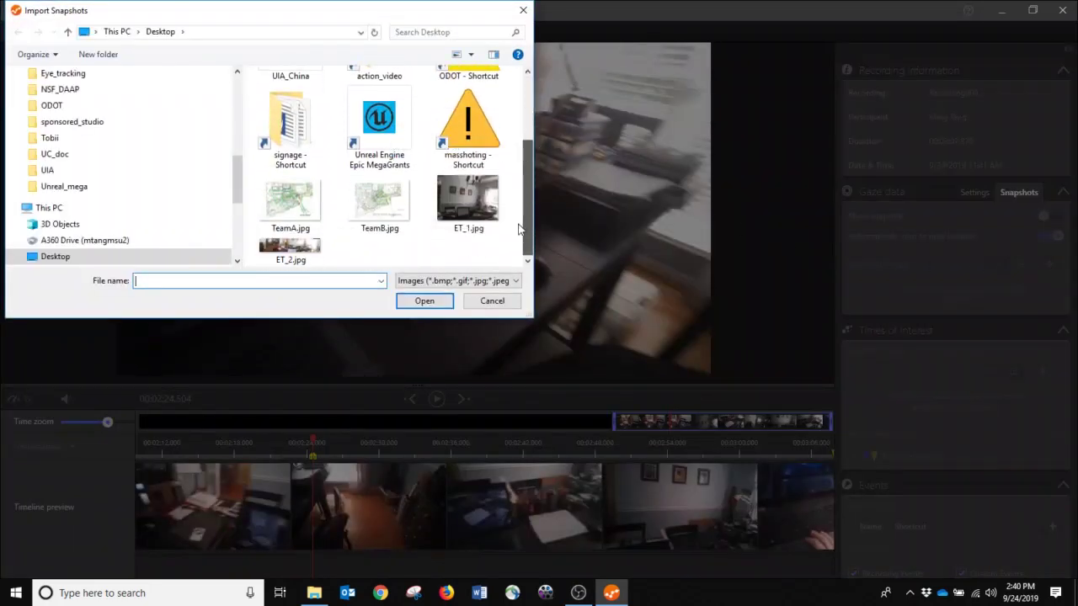
pyautogui.click(463, 206)
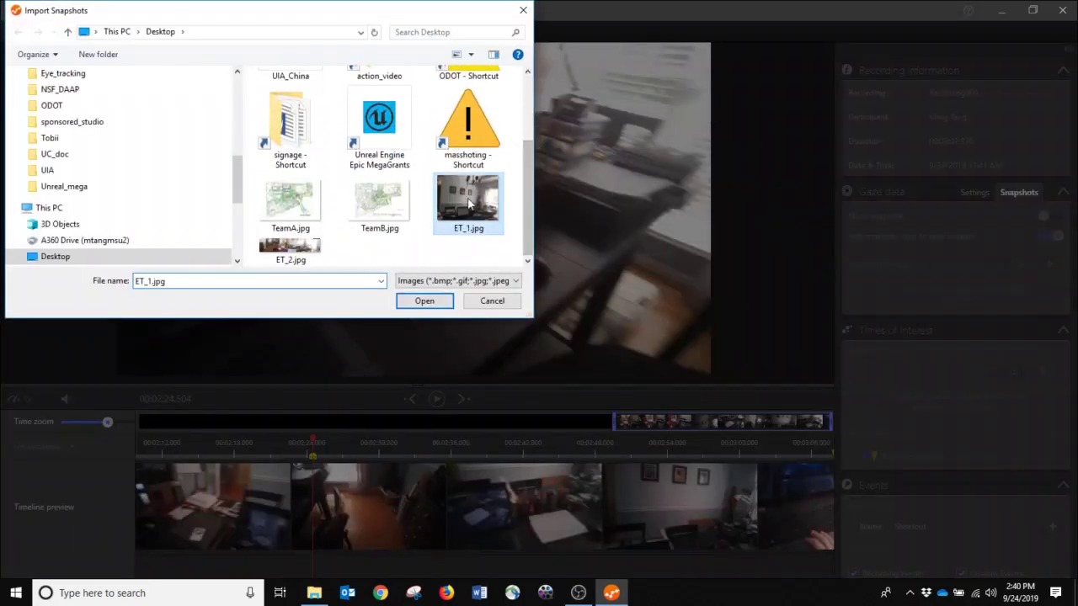
pyautogui.click(421, 301)
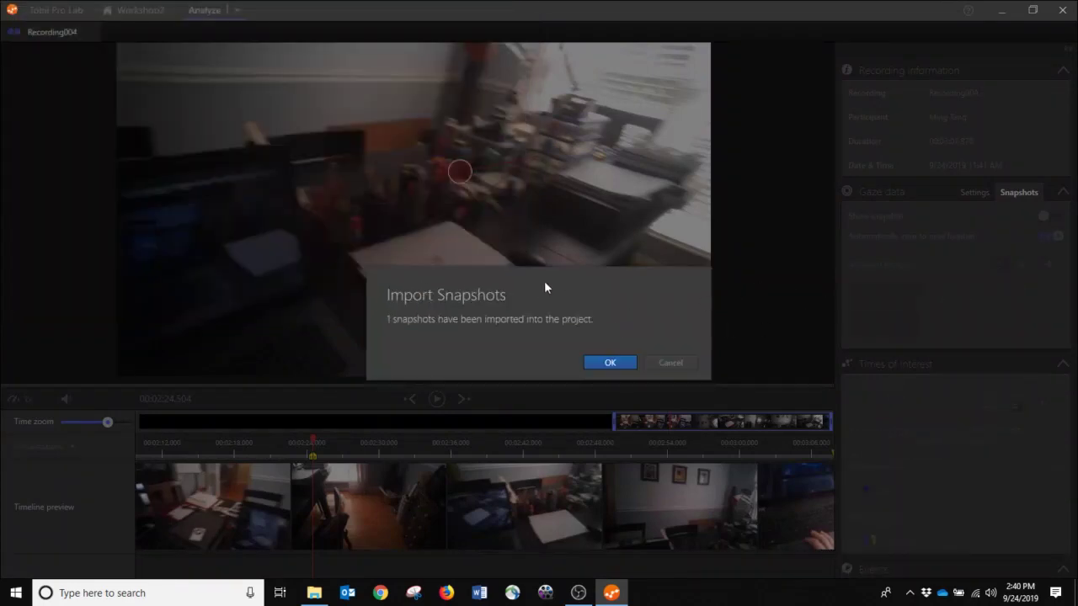
pyautogui.click(614, 362)
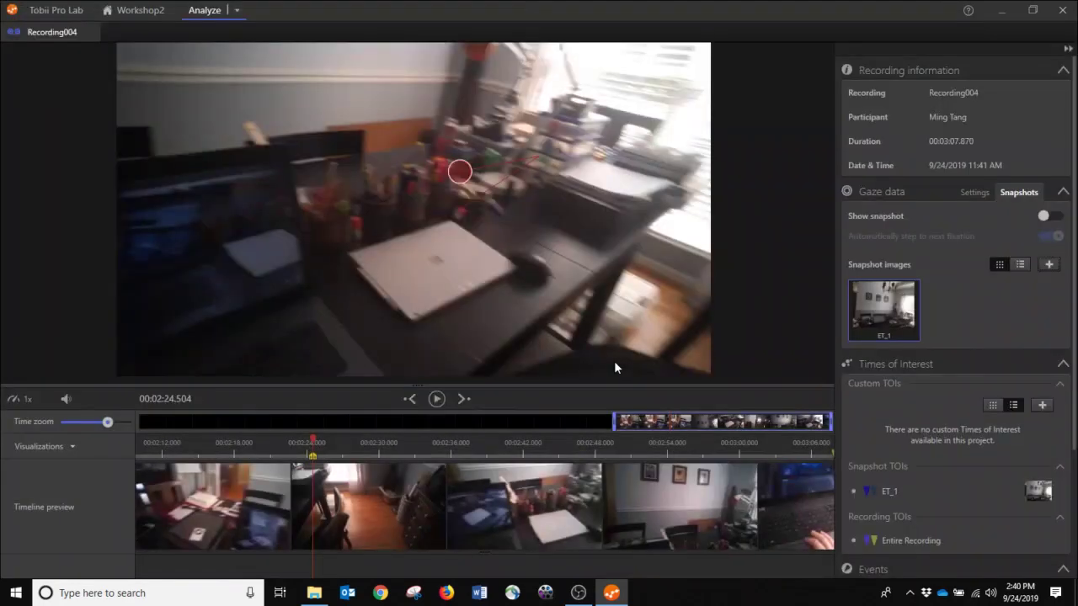
pyautogui.moveTo(891, 295)
pyautogui.click(1074, 585)
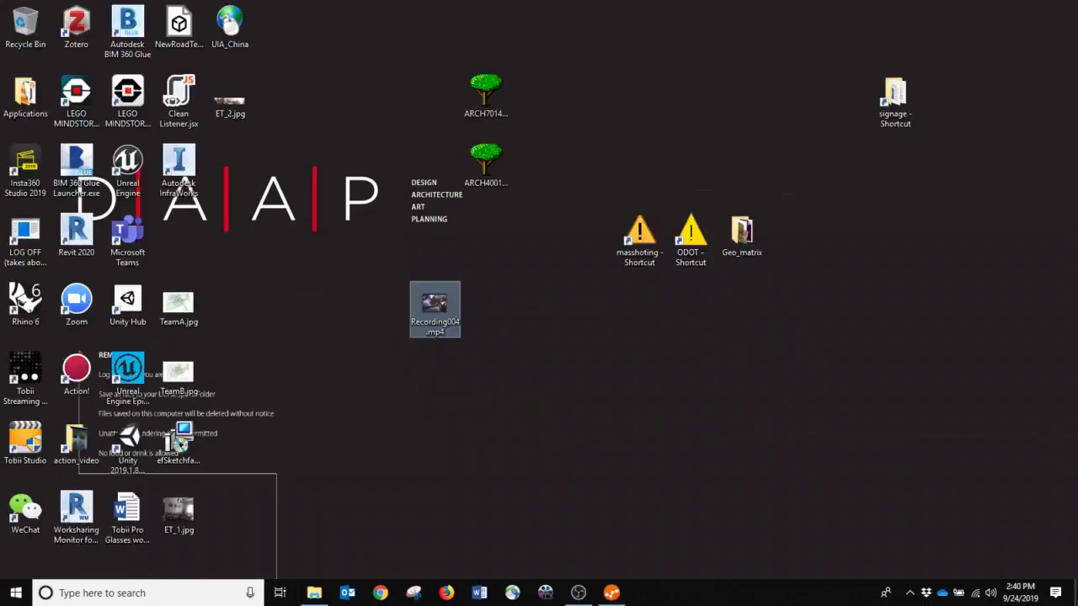
pyautogui.click(368, 192)
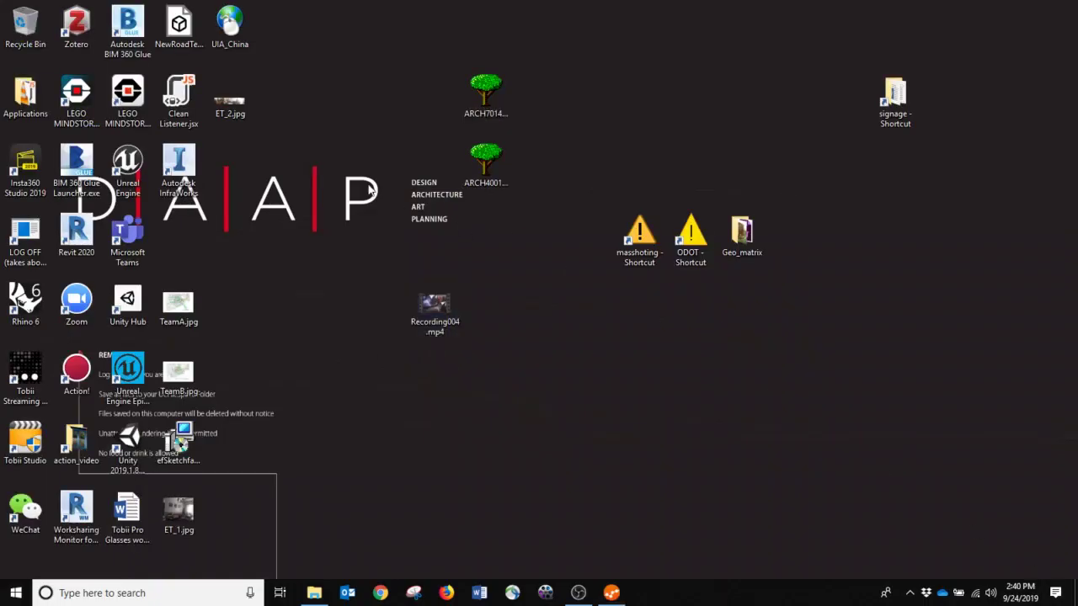
pyautogui.doubleClick(192, 507)
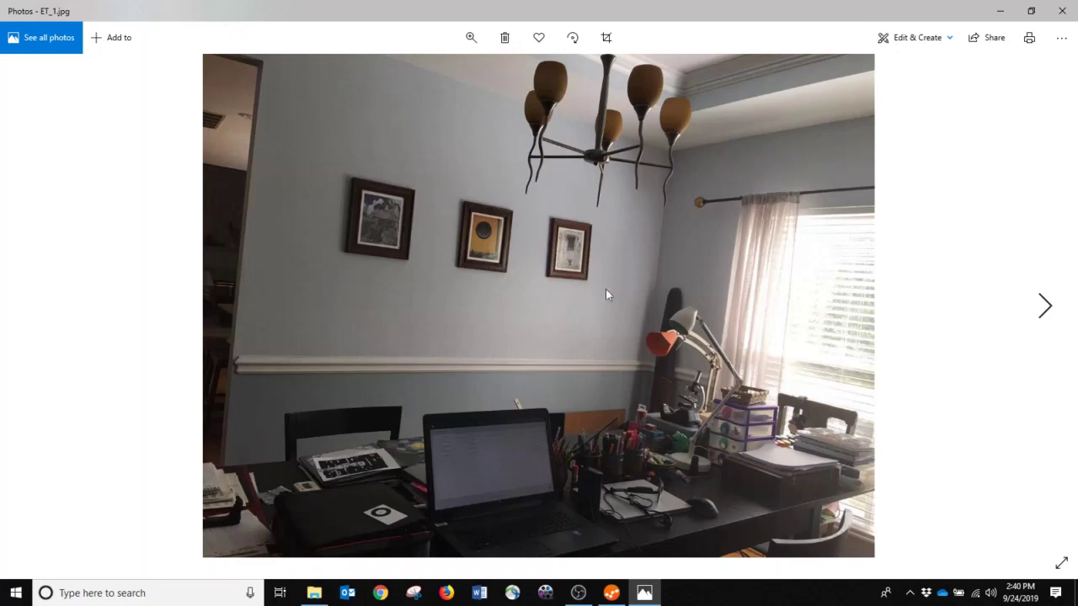
# - Back in Tobii Pro Lab, scrub Recording004 to about 2:46 and check the ET_1 snapshot's options
pyautogui.click(613, 589)
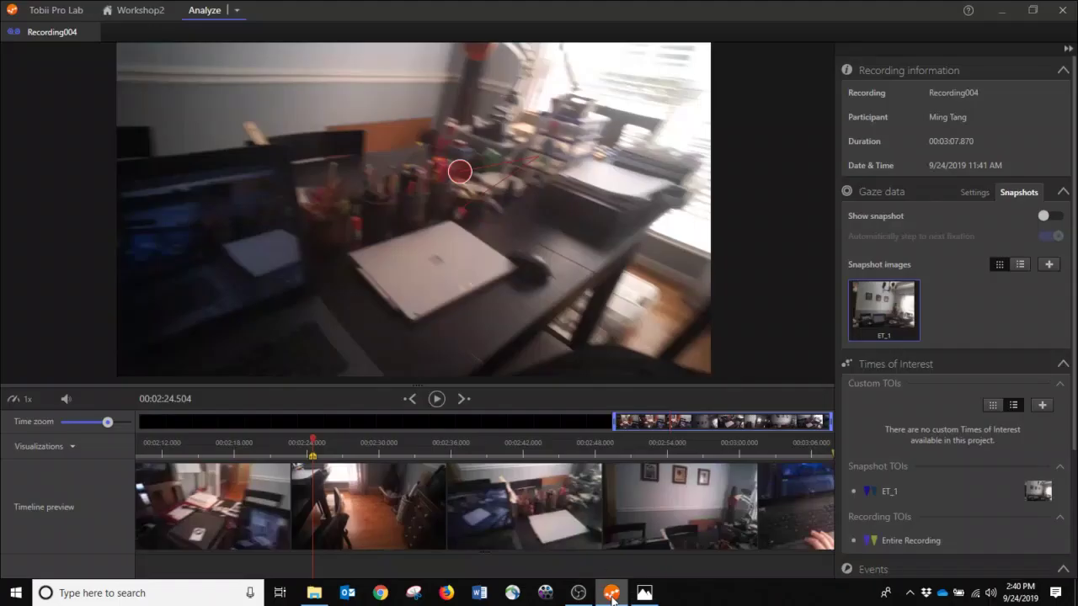
pyautogui.click(481, 445)
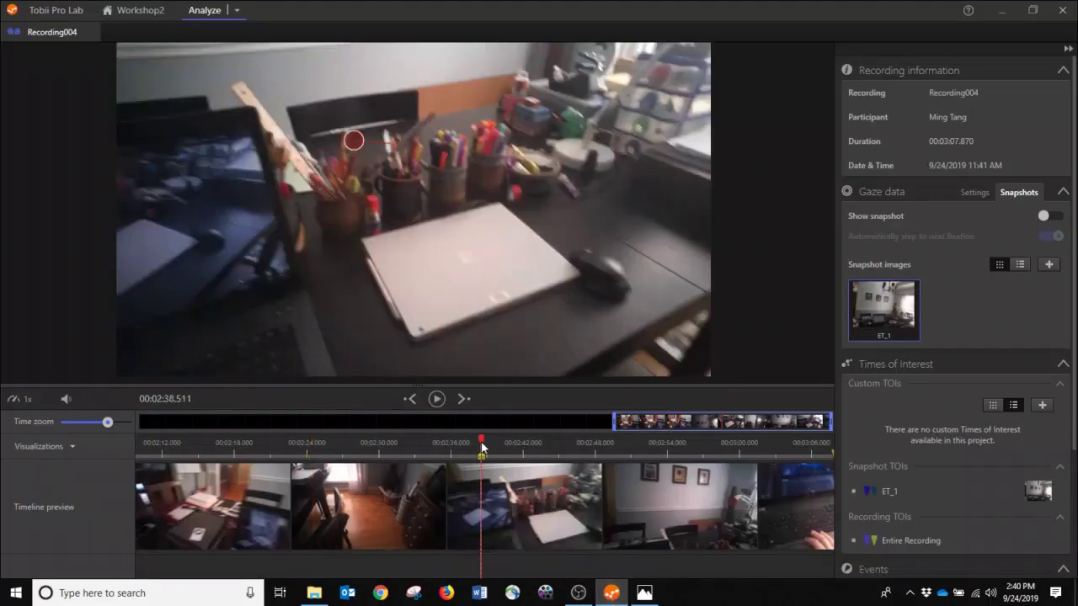
pyautogui.click(543, 444)
pyautogui.click(619, 442)
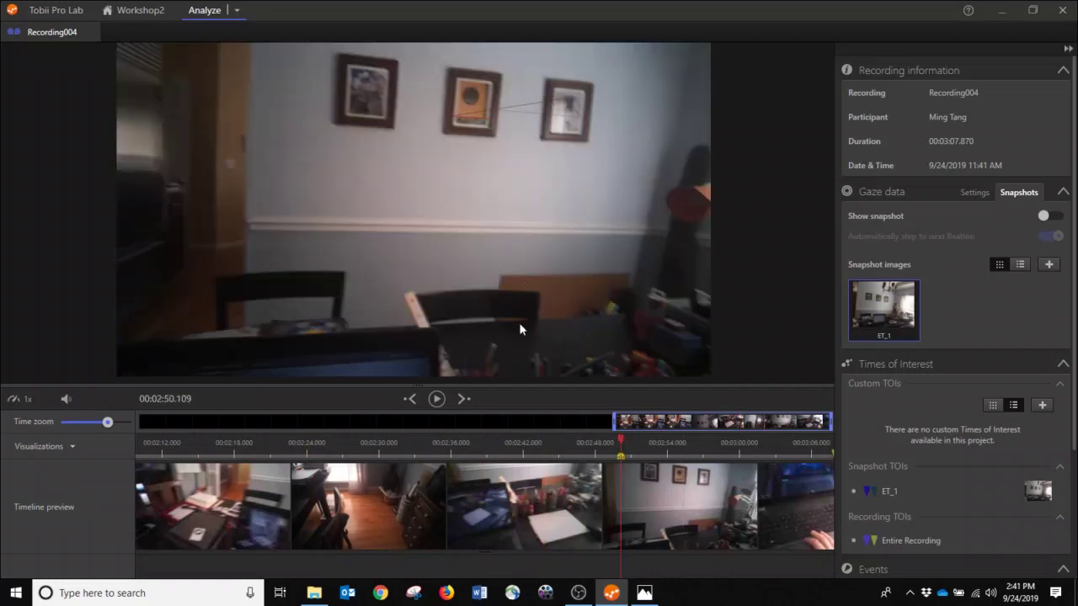
pyautogui.click(551, 441)
pyautogui.click(678, 442)
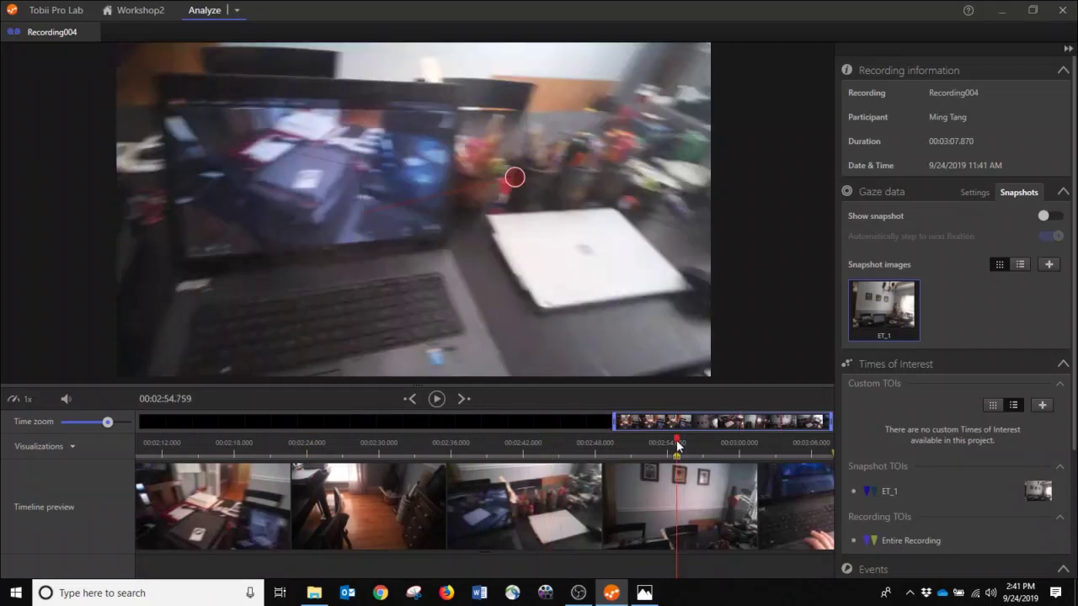
pyautogui.click(579, 442)
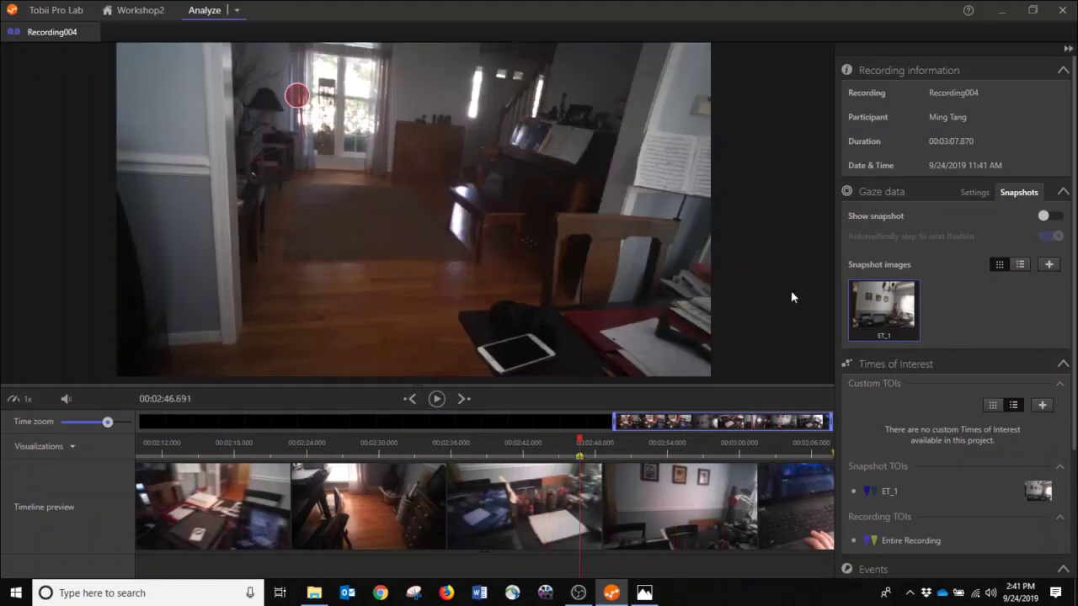
pyautogui.rightClick(888, 307)
pyautogui.click(883, 308)
# - Show the ET_1 snapshot beside the video and select a 34 s 682 ms timeline range
pyautogui.click(1049, 215)
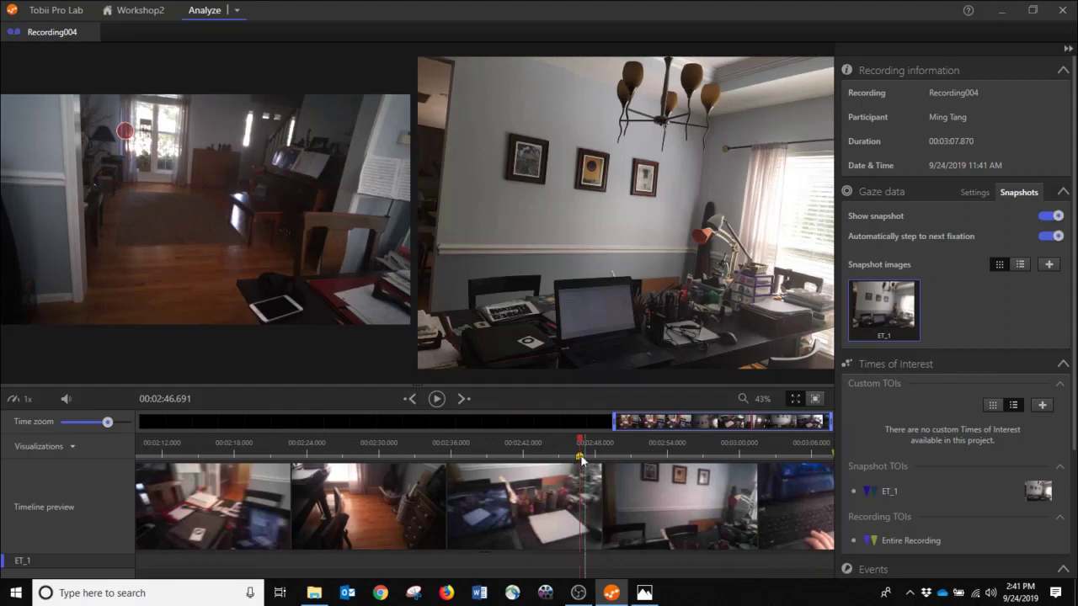
pyautogui.moveTo(579, 455); pyautogui.dragTo(739, 474)
# - Scrub within the selected range to 2:49.997 and open the selection's options
pyautogui.click(452, 459)
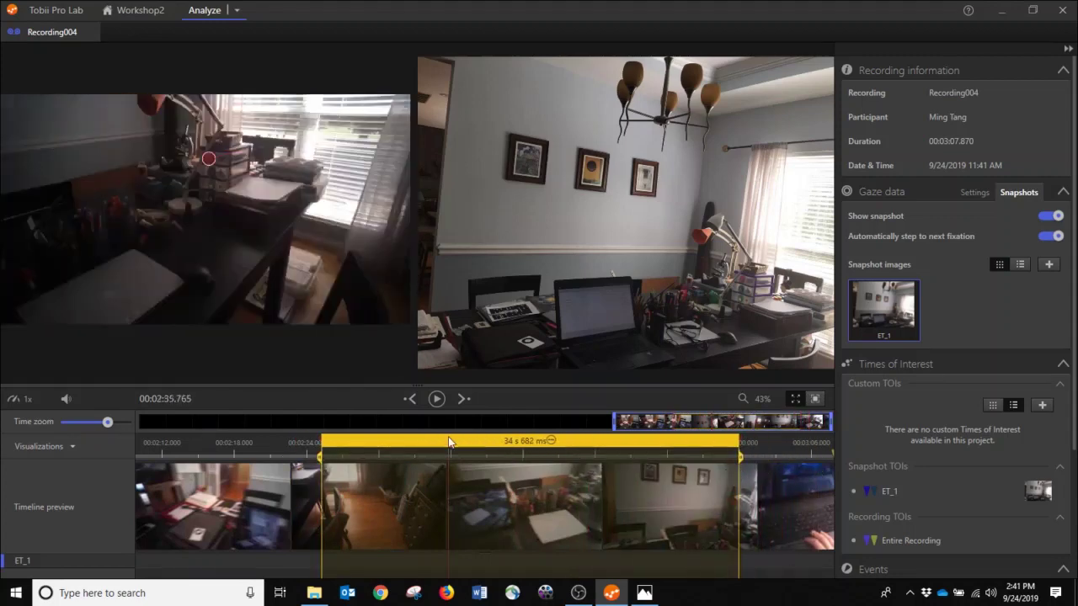
pyautogui.click(534, 459)
pyautogui.moveTo(608, 459); pyautogui.dragTo(540, 459)
pyautogui.click(620, 456)
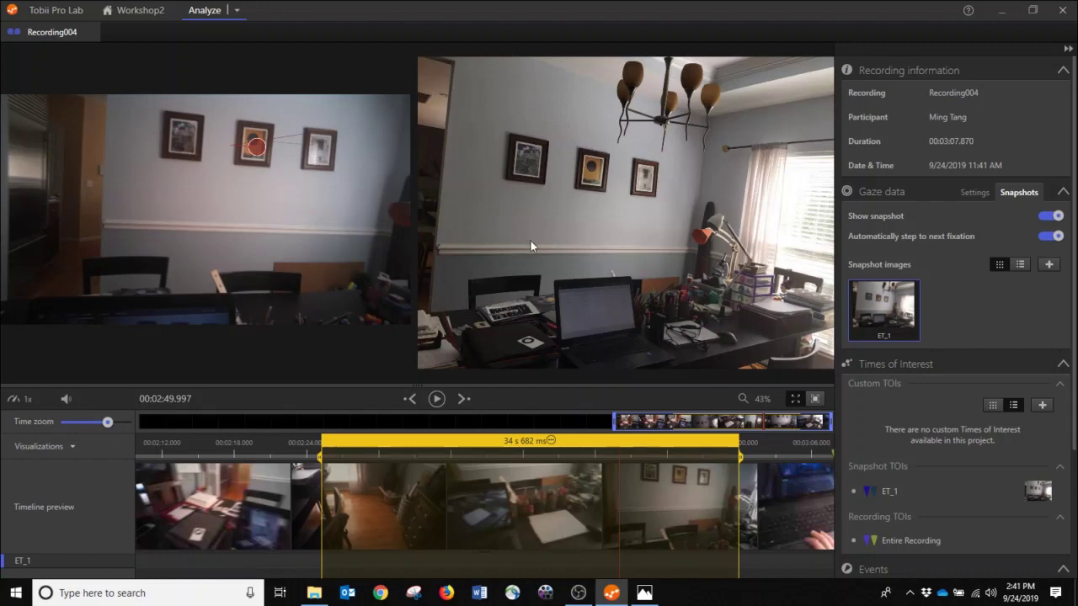
pyautogui.click(552, 441)
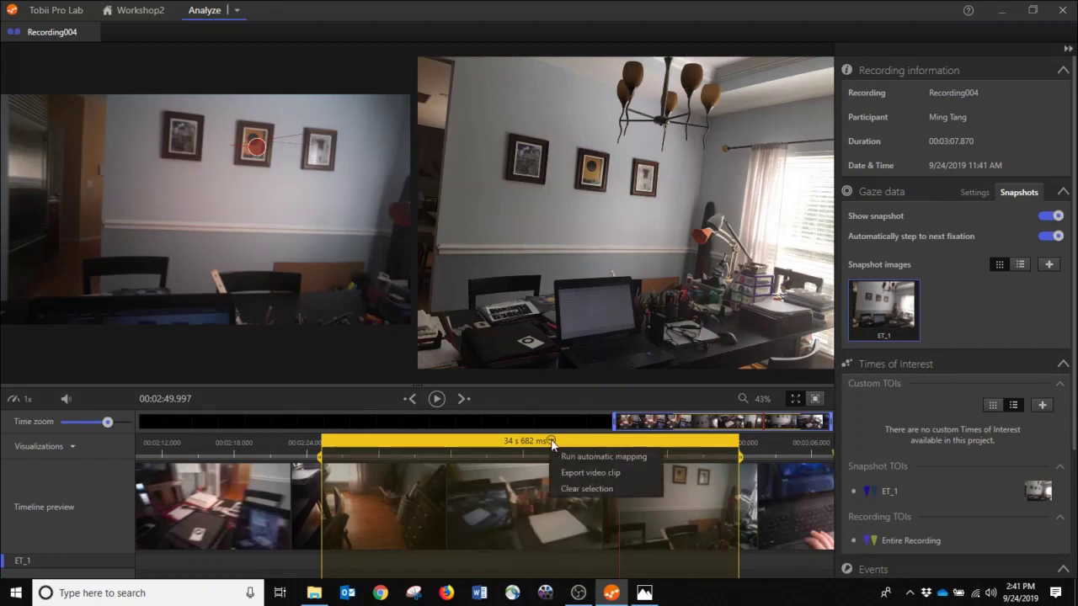
# - Run automatic mapping of 00:02:25.232–00:02:59.914 onto ET_1, monitor Activity, then cancel it
pyautogui.click(598, 457)
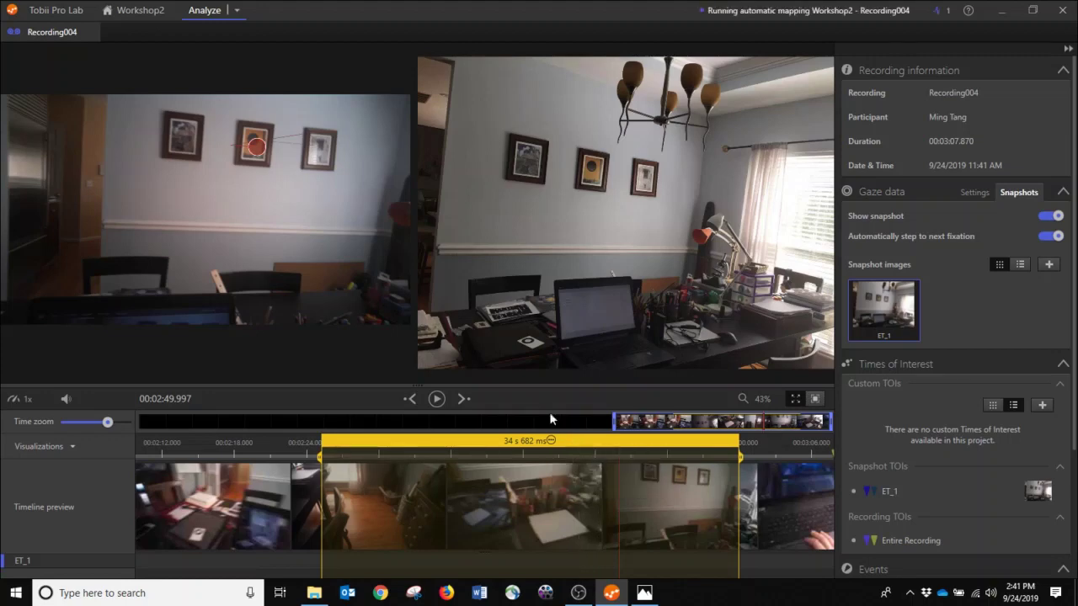
pyautogui.click(942, 12)
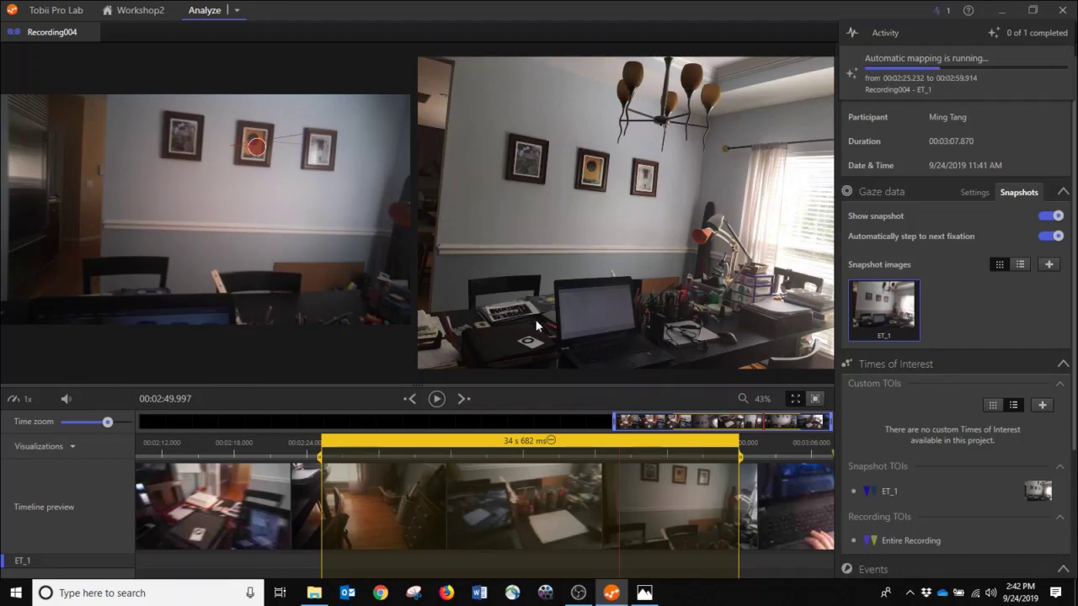
pyautogui.click(437, 400)
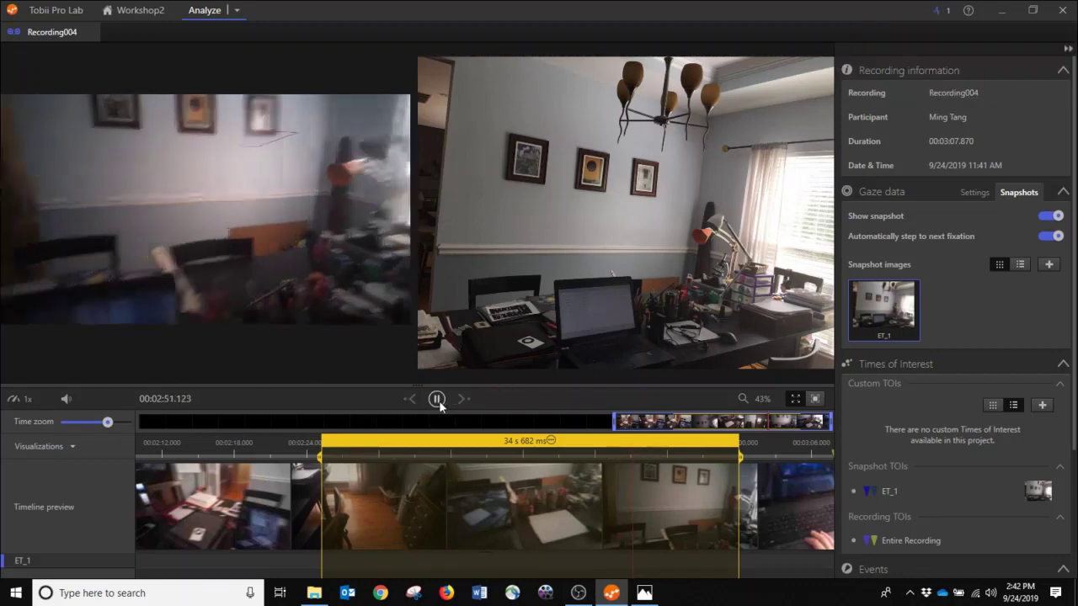
pyautogui.click(438, 401)
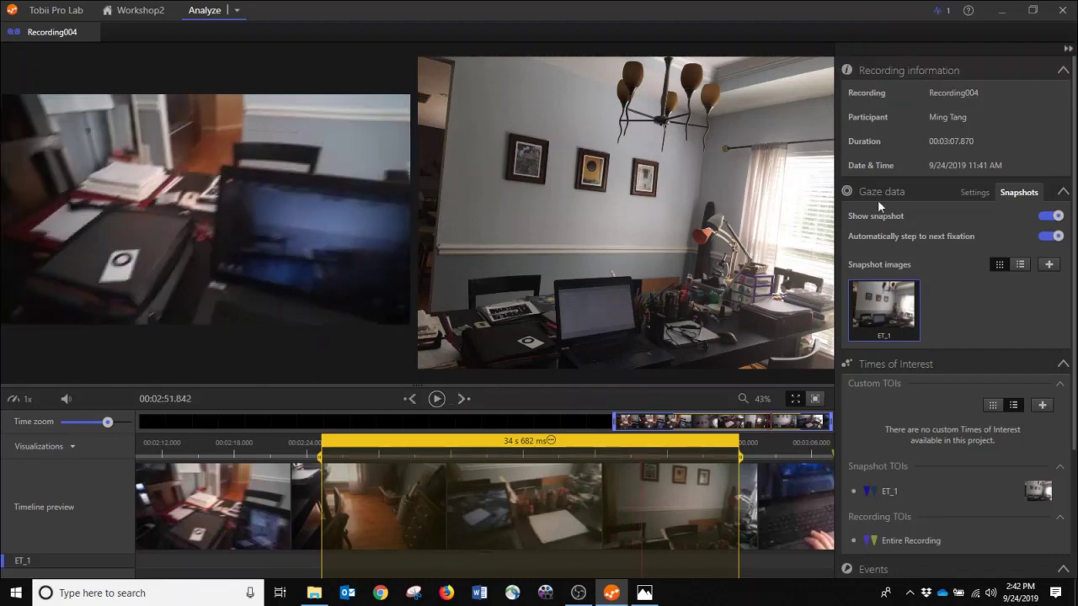
pyautogui.click(941, 17)
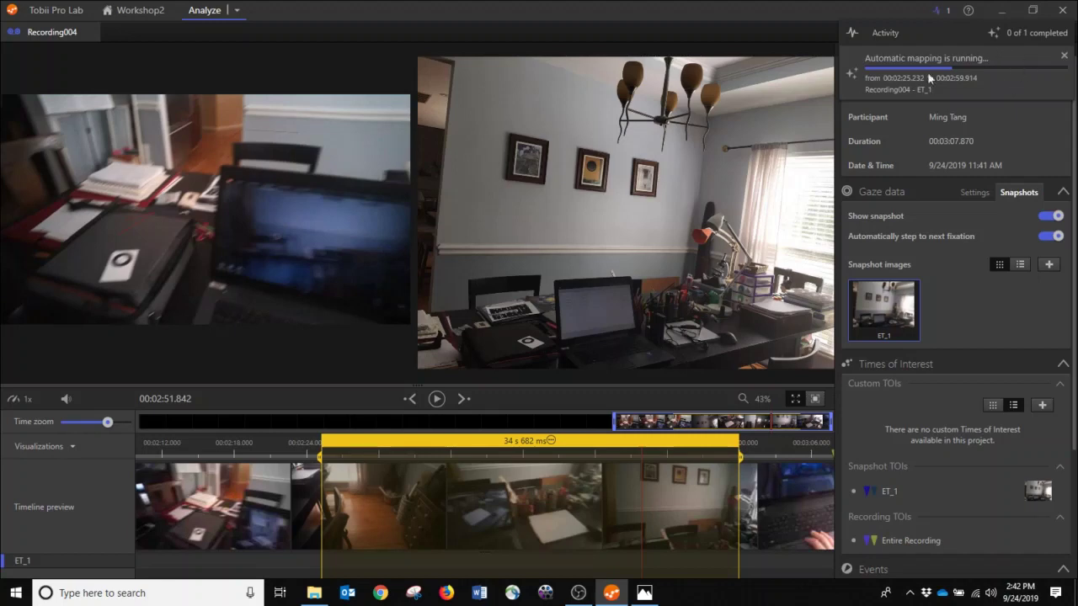
pyautogui.click(1065, 57)
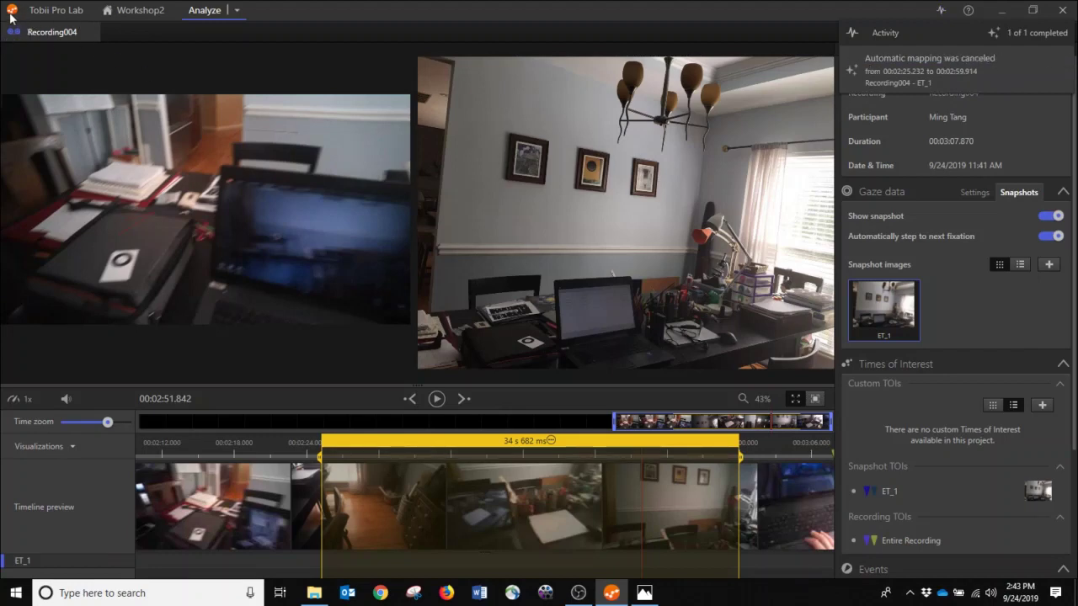
# - Reopen the workshop project from the start page and load Recording004 in Analyze view
pyautogui.click(74, 11)
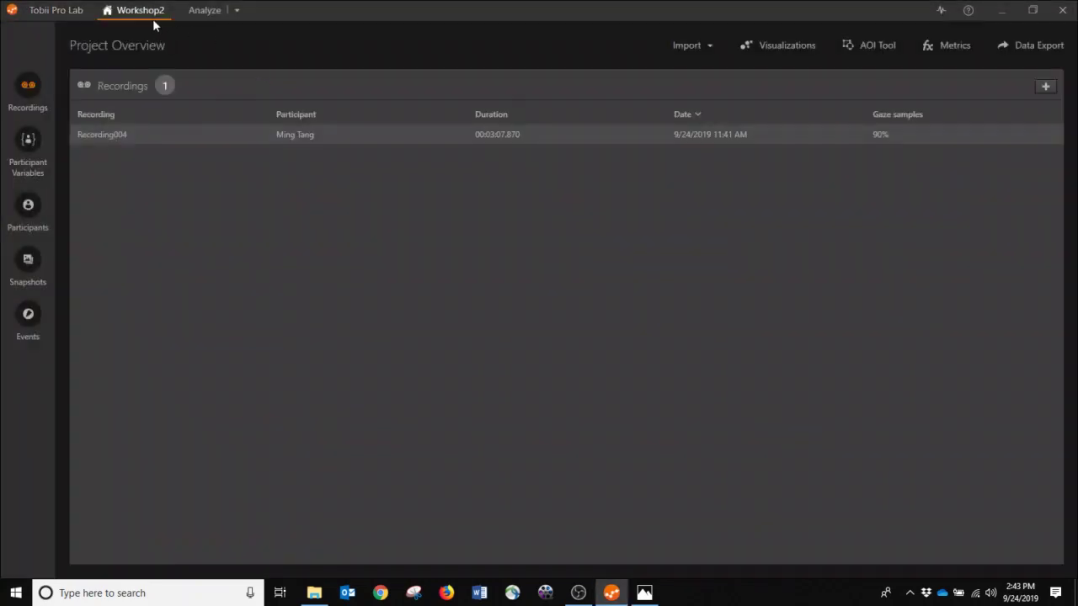
pyautogui.click(59, 12)
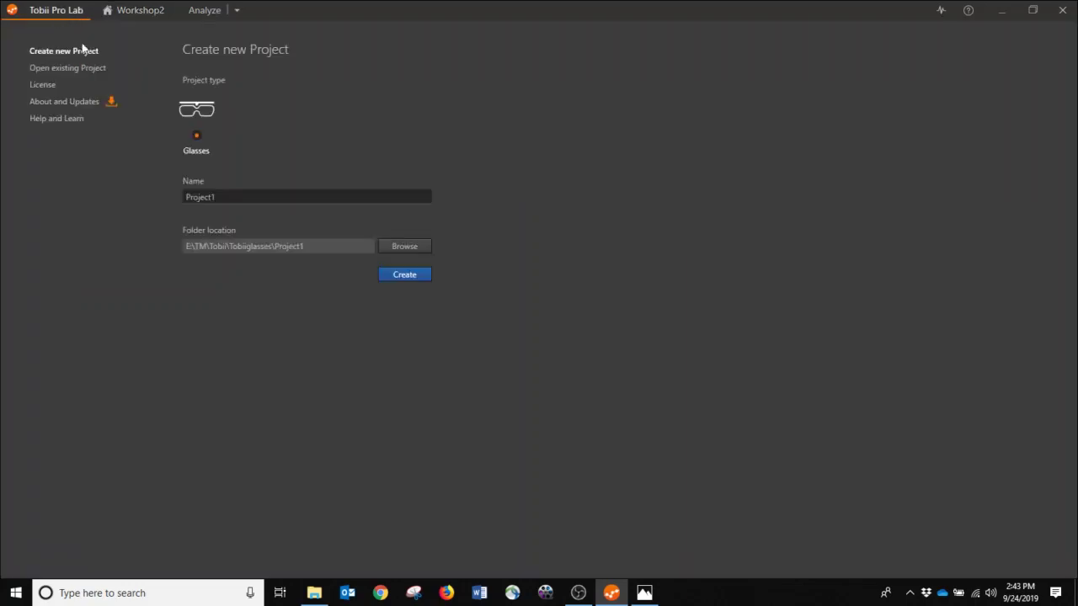
pyautogui.click(67, 69)
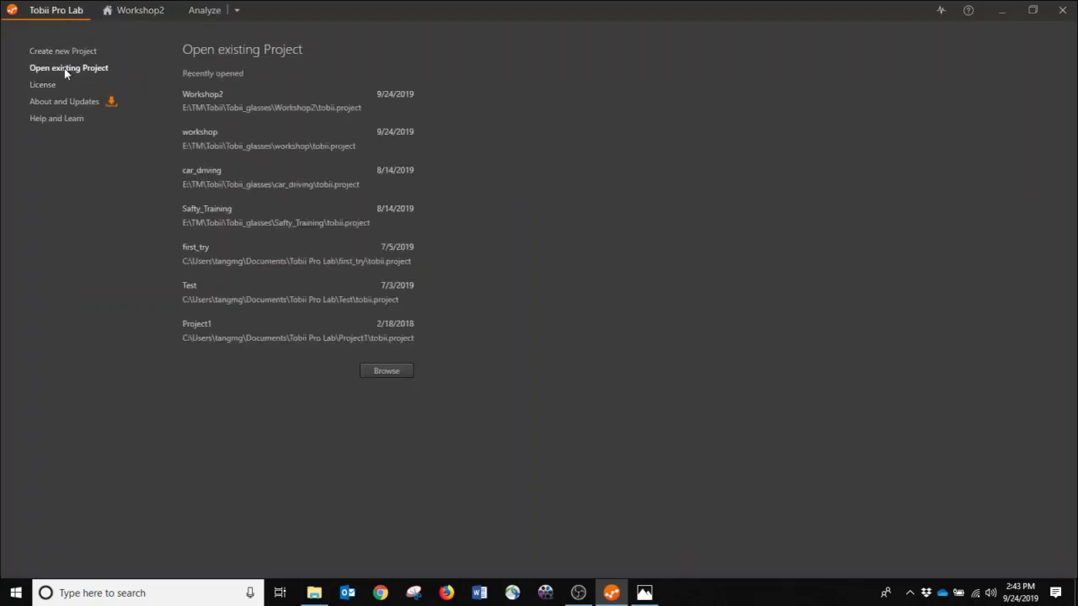
pyautogui.click(232, 141)
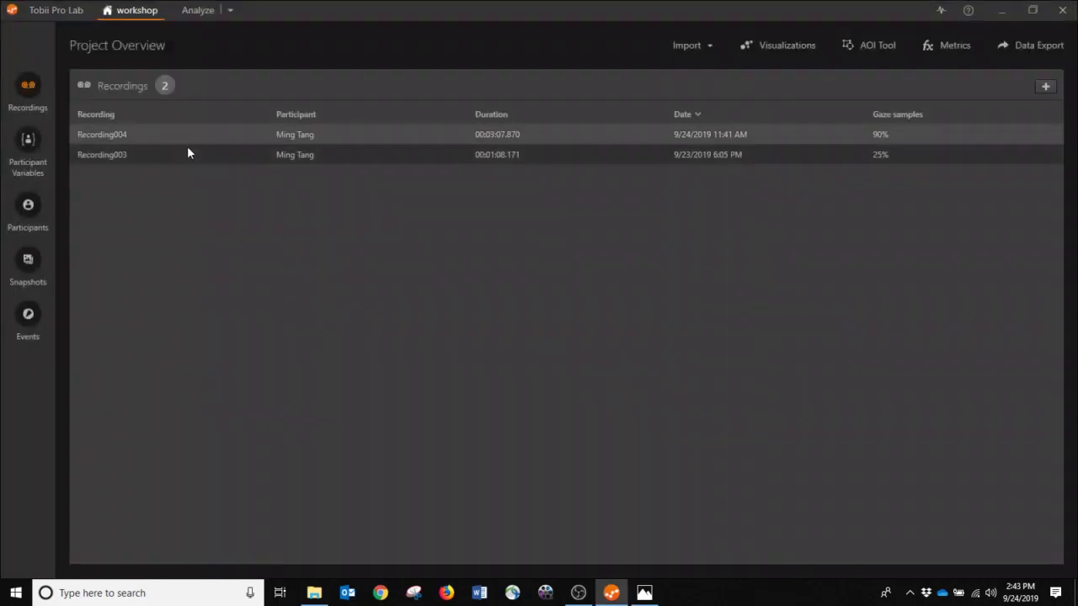
pyautogui.doubleClick(199, 134)
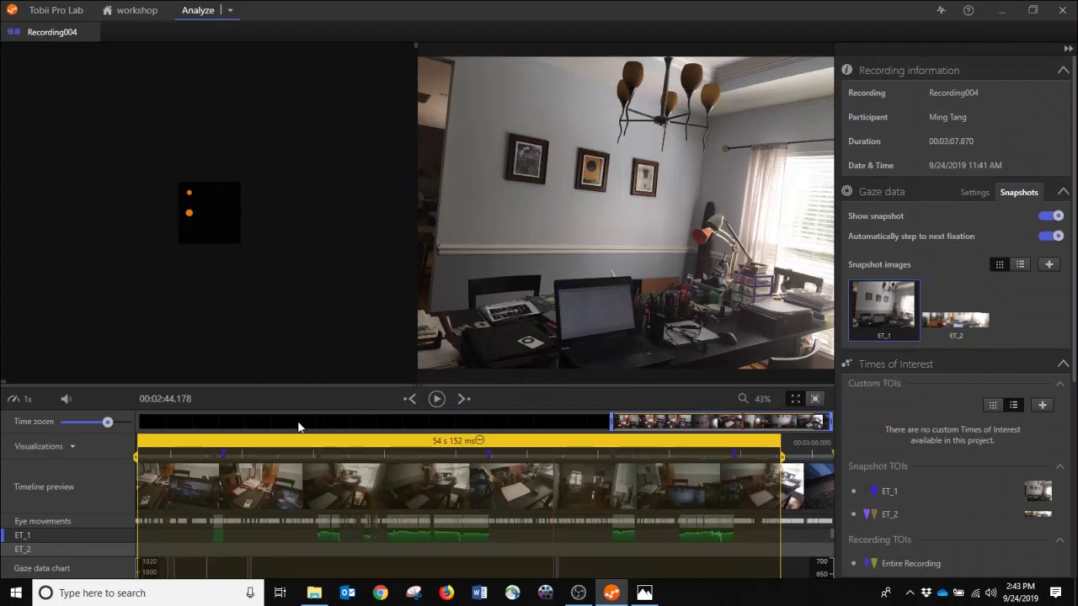
# - With the frozen Tobii Pro Lab ended, close Task Manager and start a taskbar search
pyautogui.click(436, 398)
pyautogui.click(437, 399)
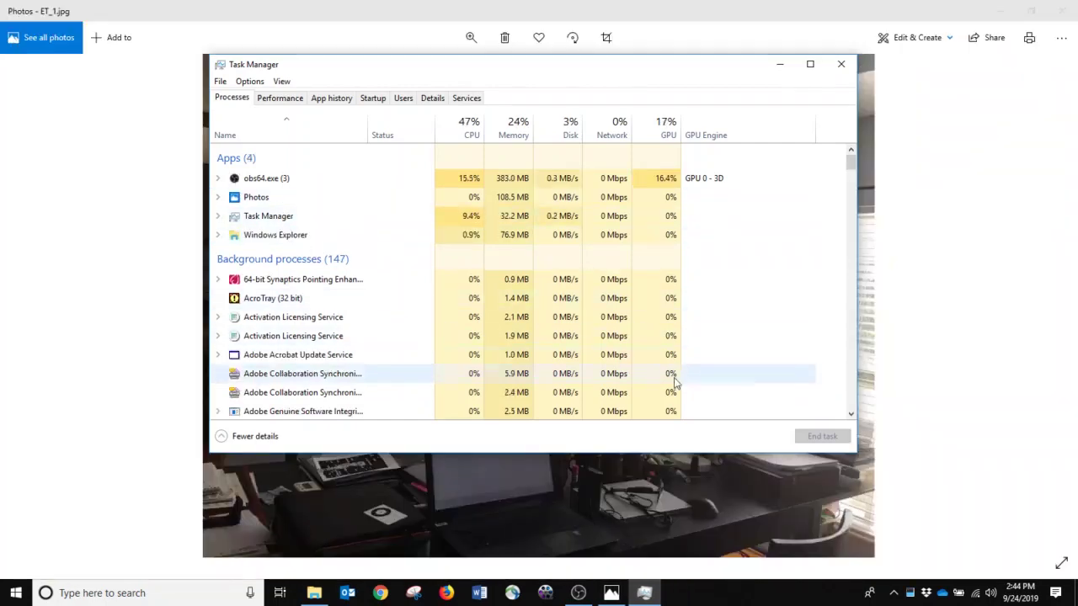
pyautogui.click(840, 64)
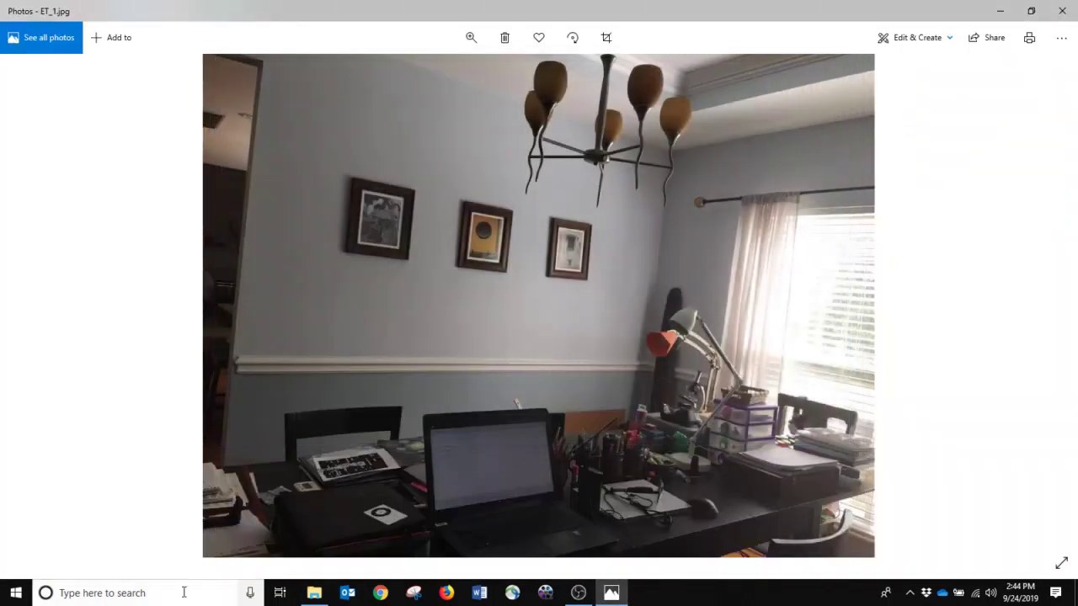
pyautogui.click(183, 585)
# - Relaunch Tobii Pro Lab via a 'tobii' search, reopen workshop and open Recording004
pyautogui.write('tobii')
pyautogui.click(211, 286)
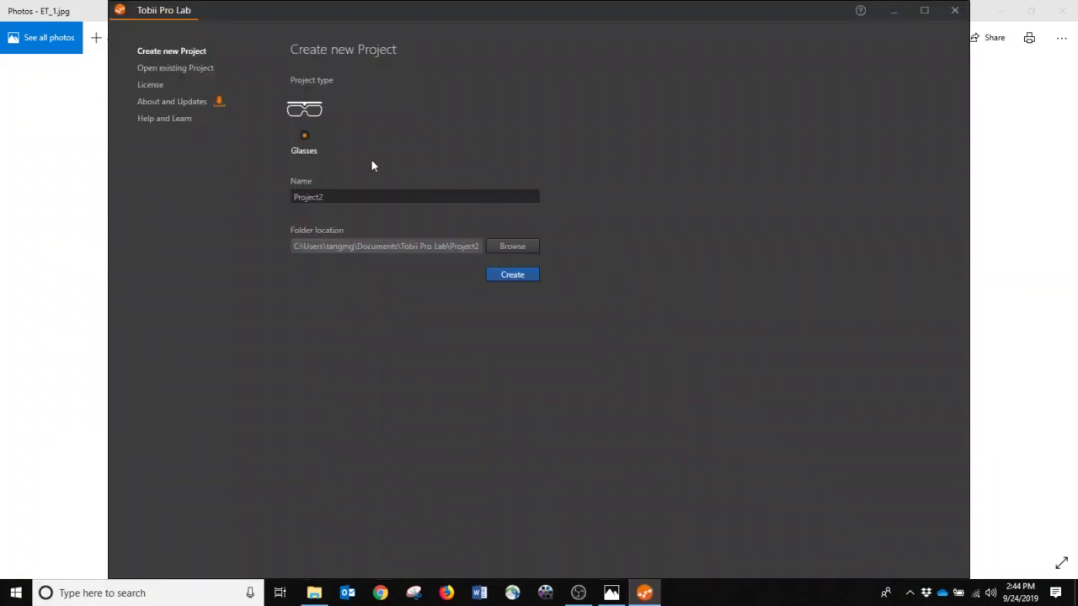
pyautogui.click(172, 70)
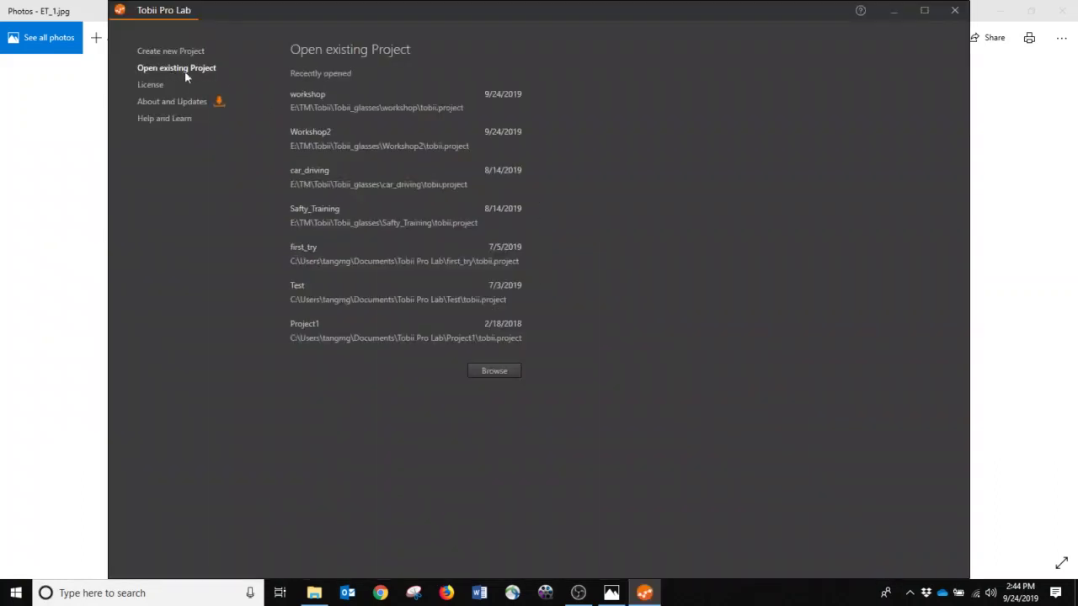
pyautogui.click(376, 109)
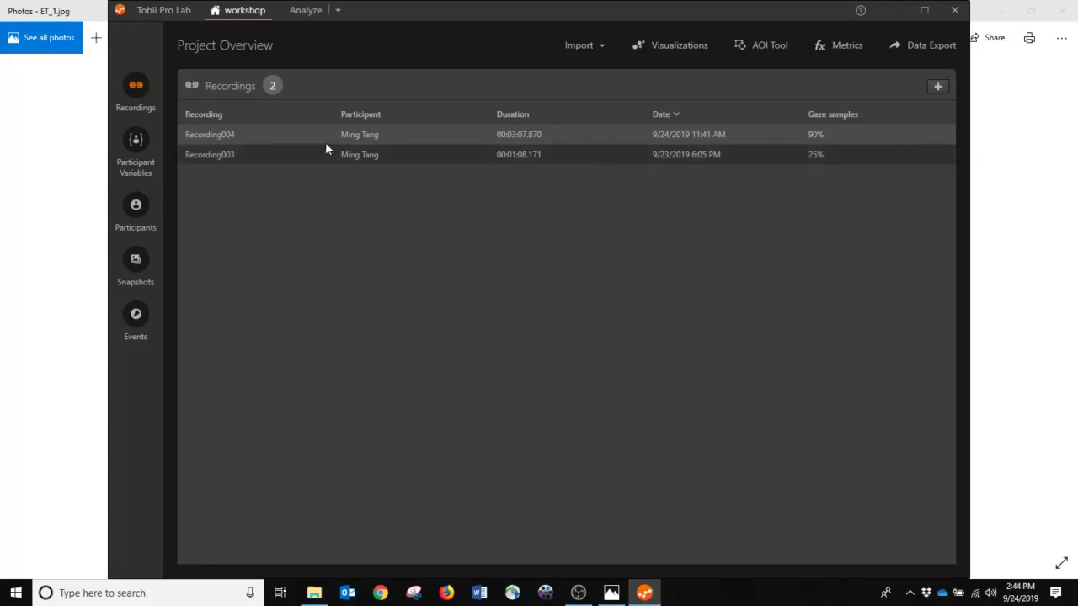
pyautogui.click(258, 137)
pyautogui.doubleClick(257, 134)
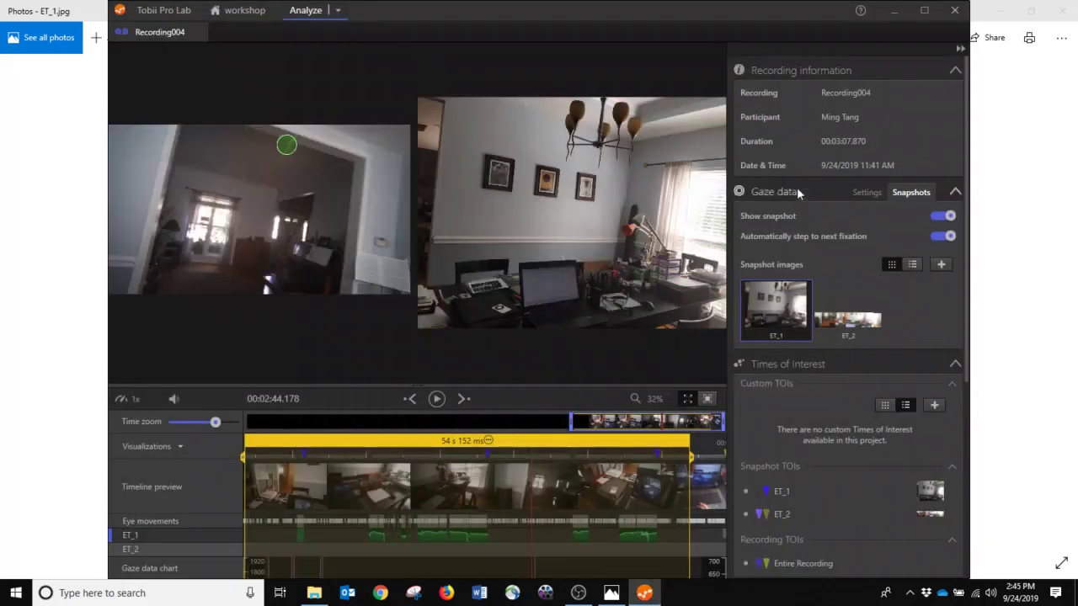
# - Maximize the window and park Recording004 at 00:02:33.358, re-expanding the Gaze data section
pyautogui.click(923, 10)
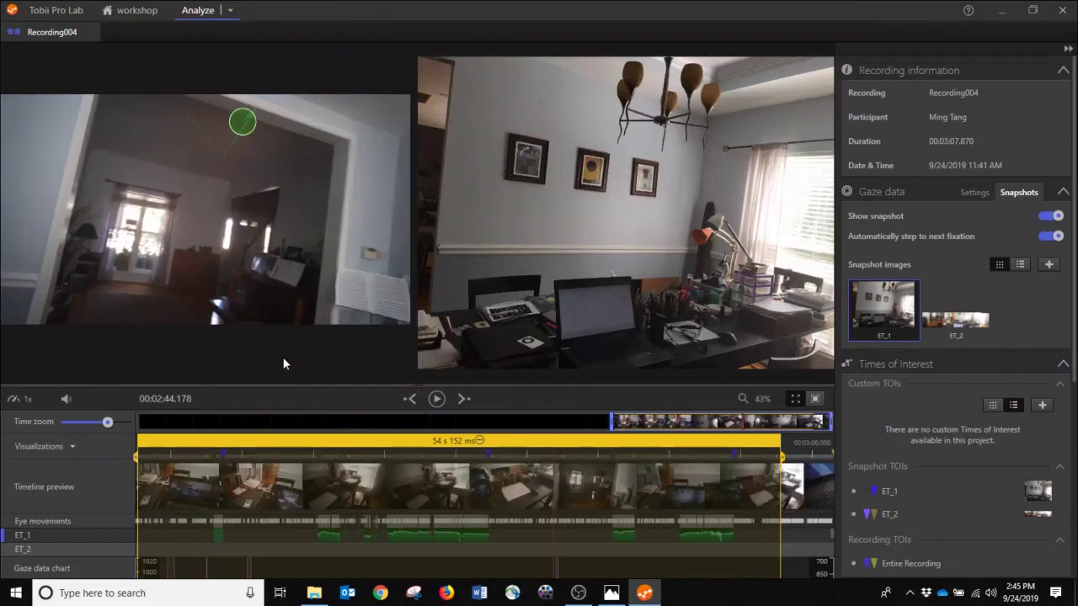
pyautogui.click(437, 401)
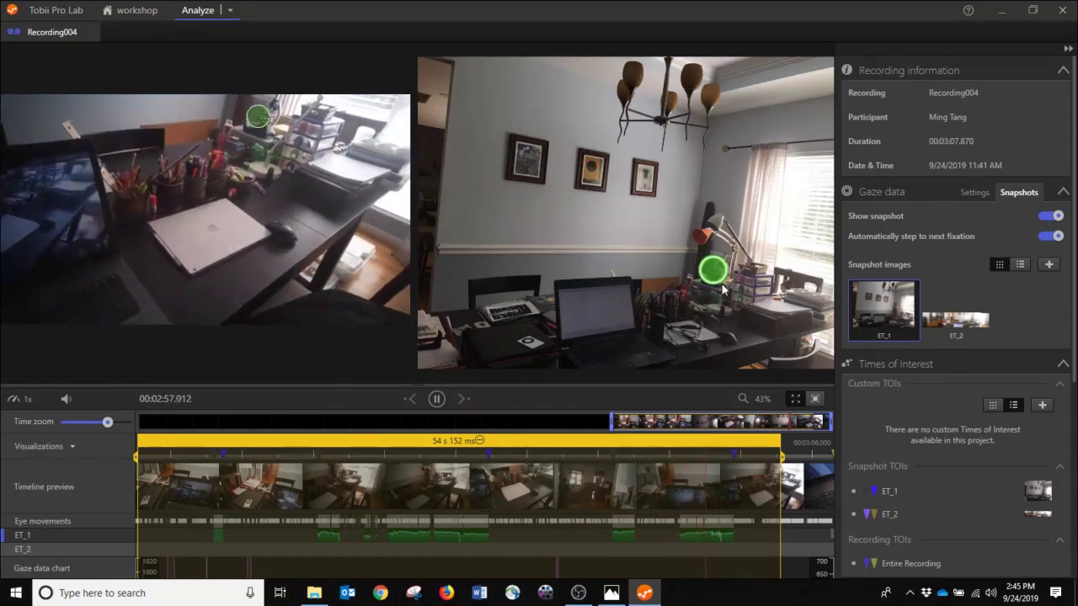
pyautogui.click(436, 398)
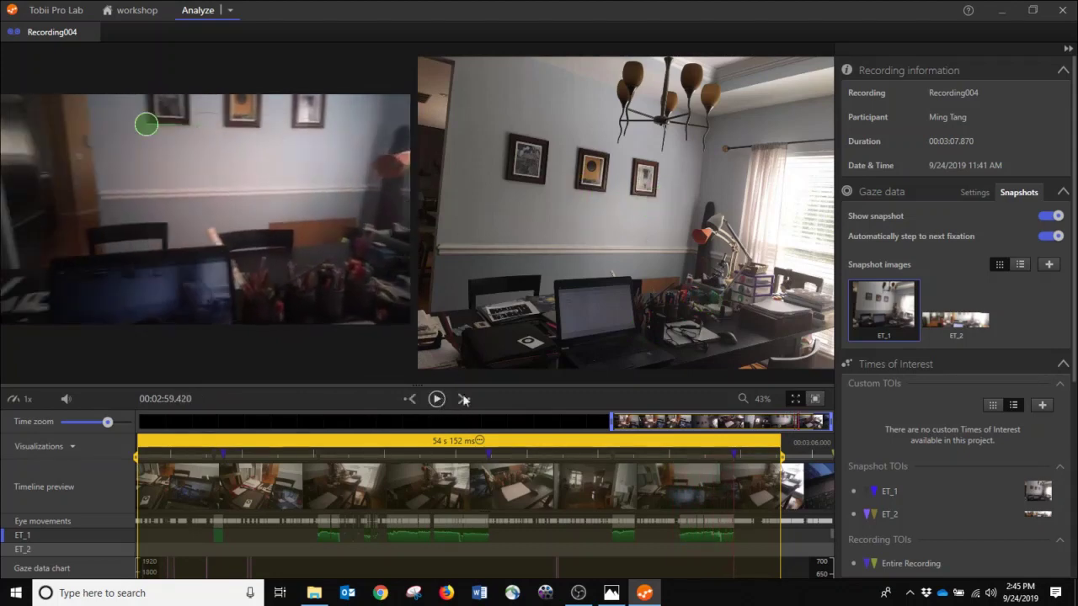
pyautogui.click(894, 193)
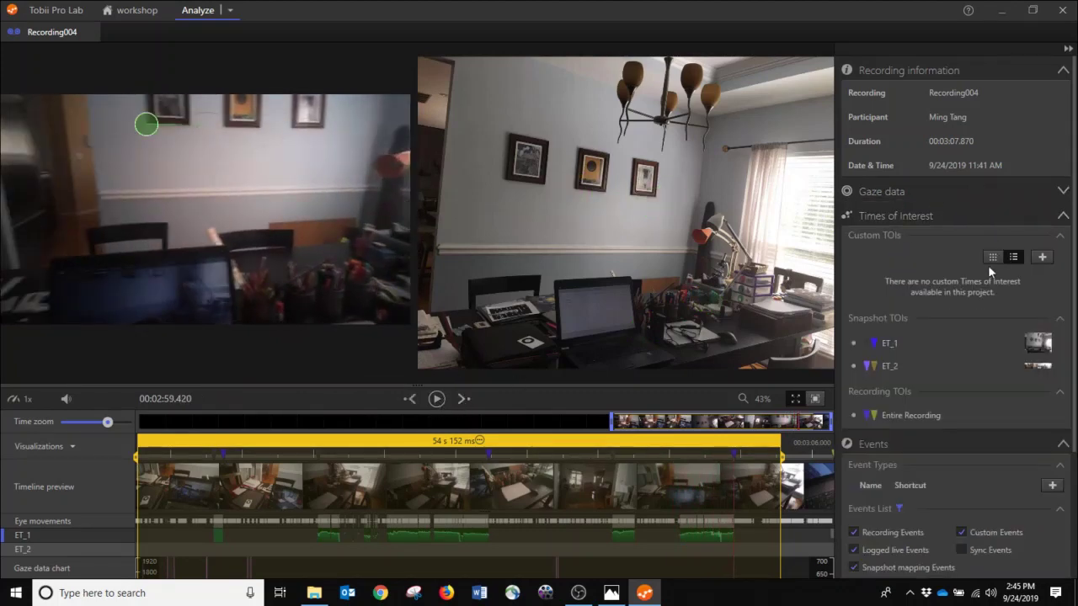
pyautogui.scroll(-1, 947, 229)
pyautogui.scroll(1, 939, 236)
pyautogui.click(425, 488)
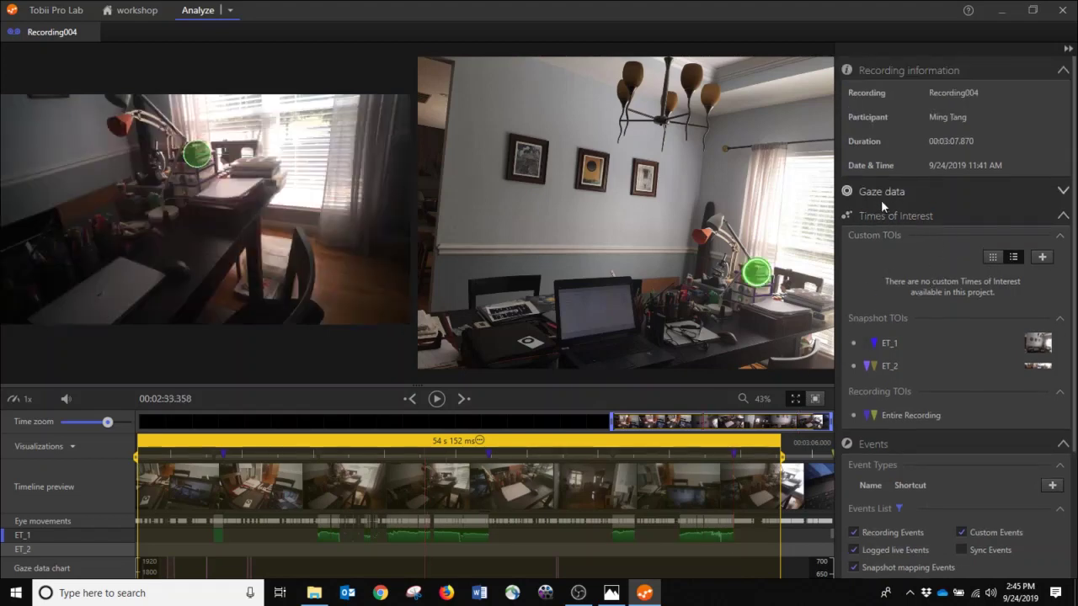
pyautogui.click(1062, 192)
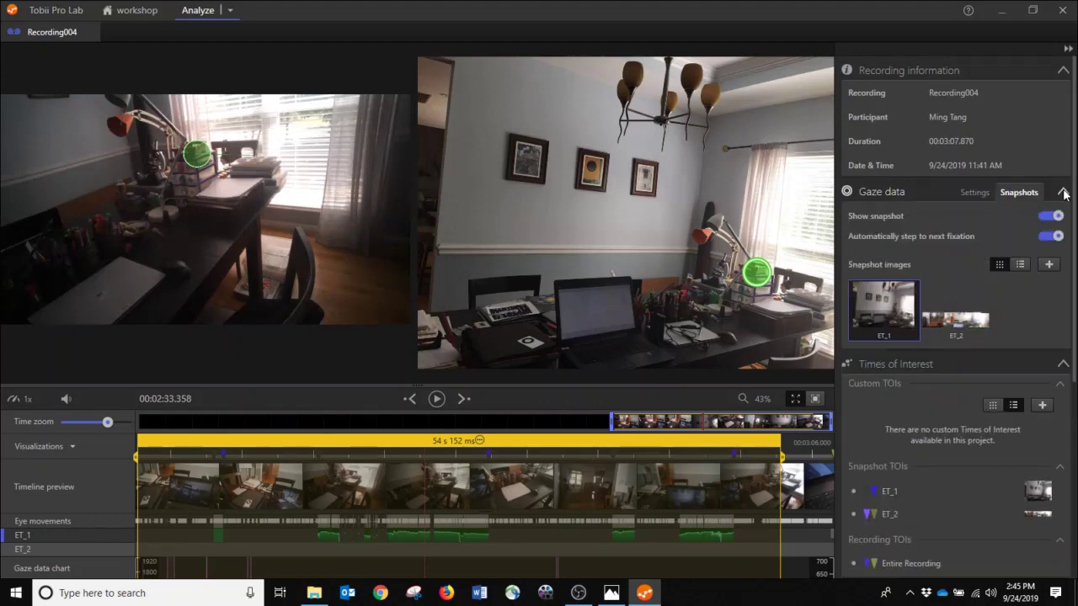
# - Make the gaze circle red with 65% opacity, 78% size and 3.2 sec fading duration
pyautogui.click(975, 193)
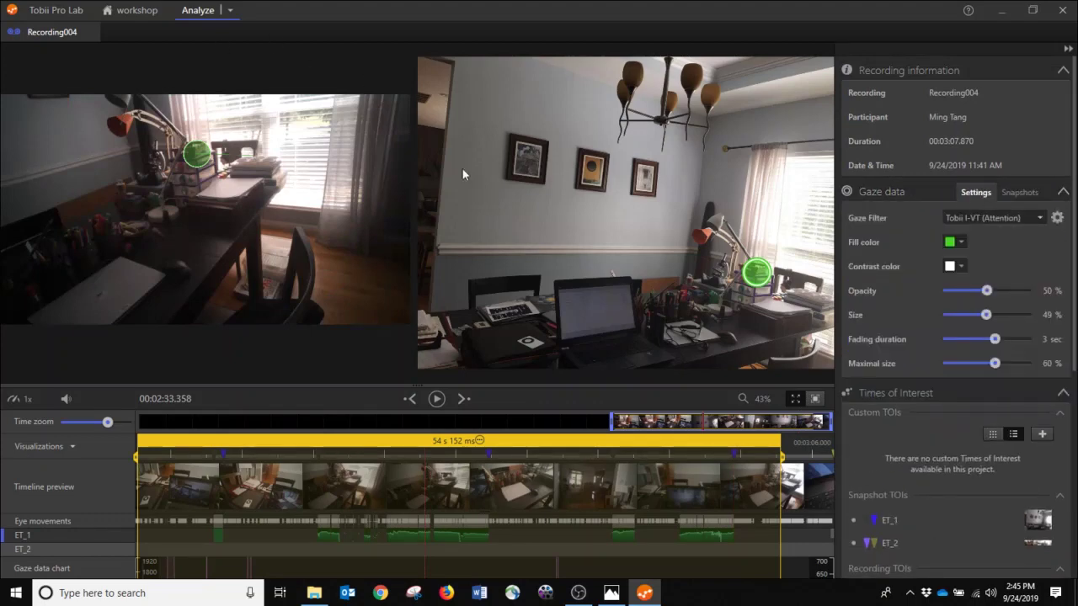
pyautogui.click(952, 241)
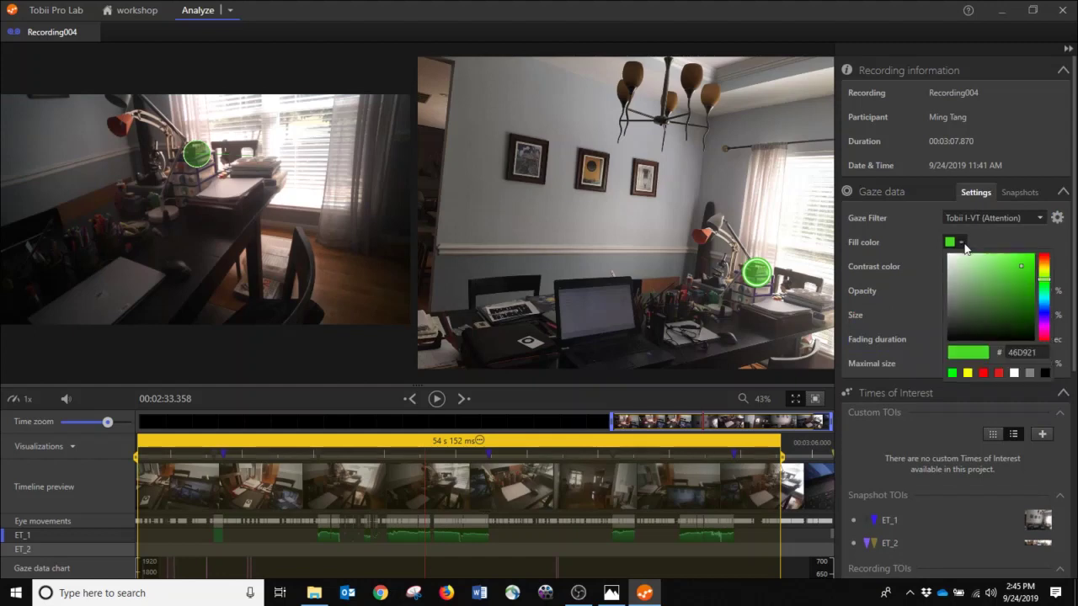
pyautogui.click(1044, 260)
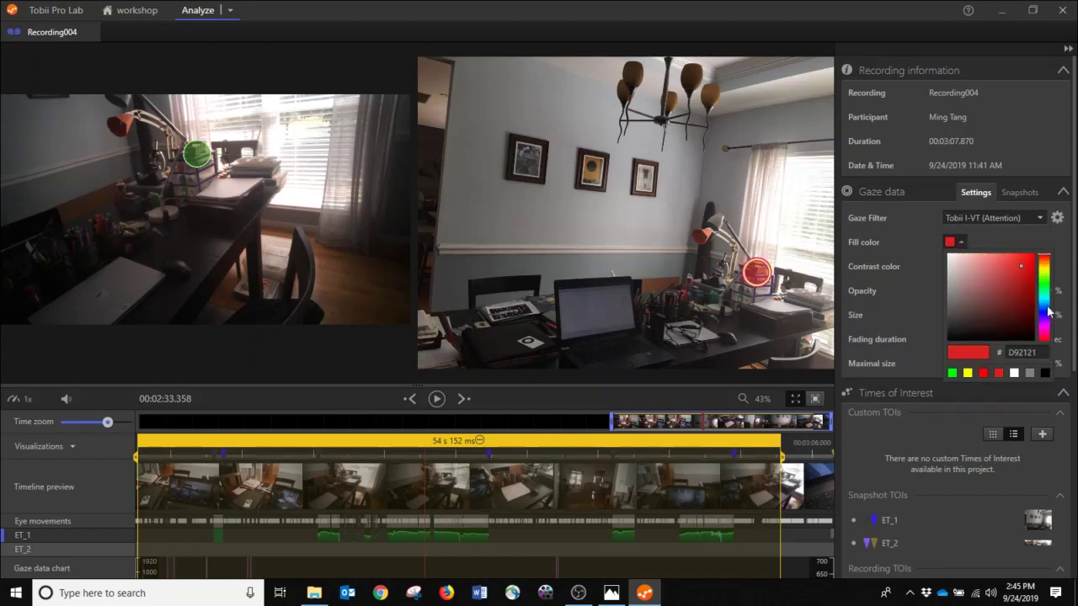
pyautogui.click(1018, 232)
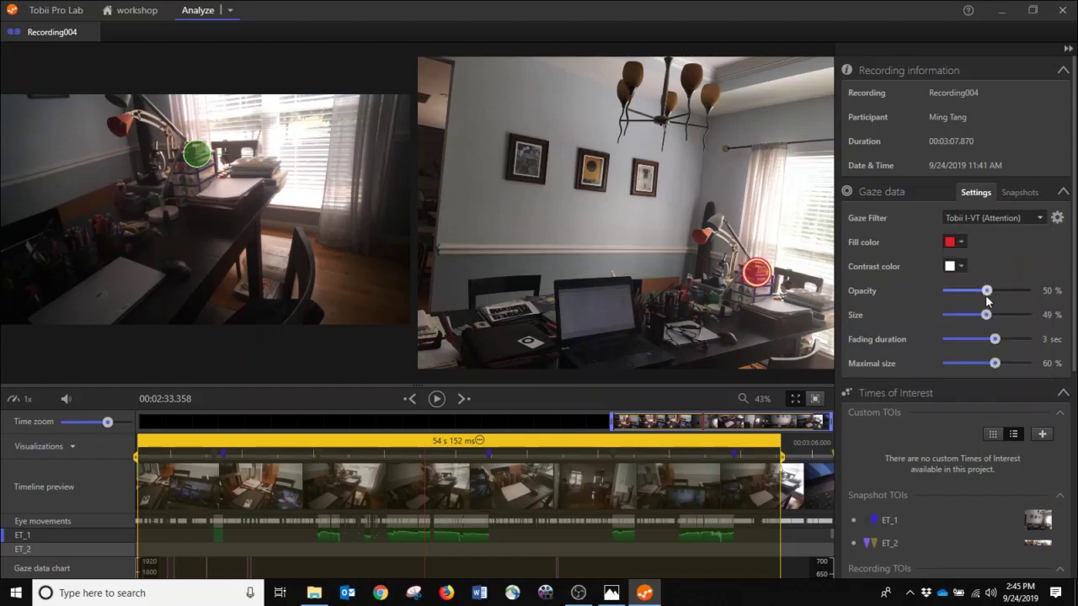
pyautogui.moveTo(987, 291); pyautogui.dragTo(998, 340)
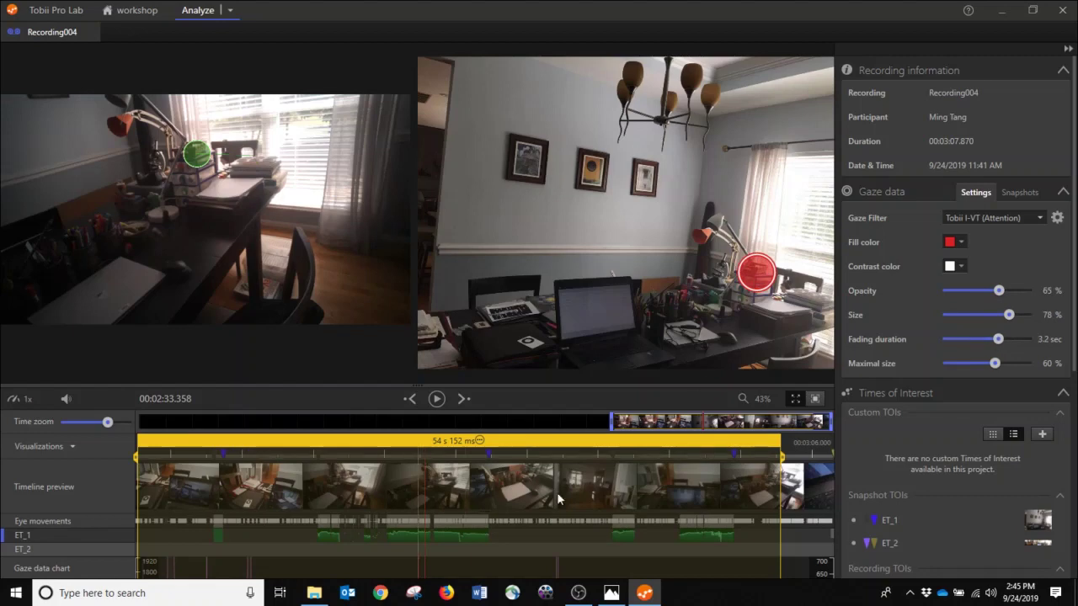
pyautogui.click(436, 399)
pyautogui.click(436, 399)
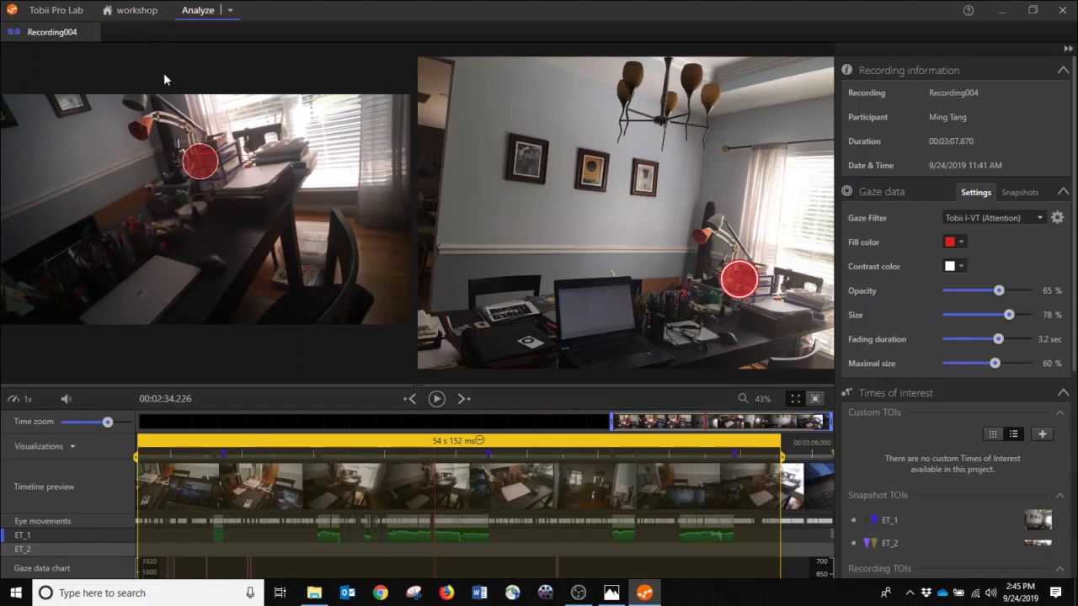
# - Create an ET_1 heat map visualization and set its radius to 65 px
pyautogui.click(229, 11)
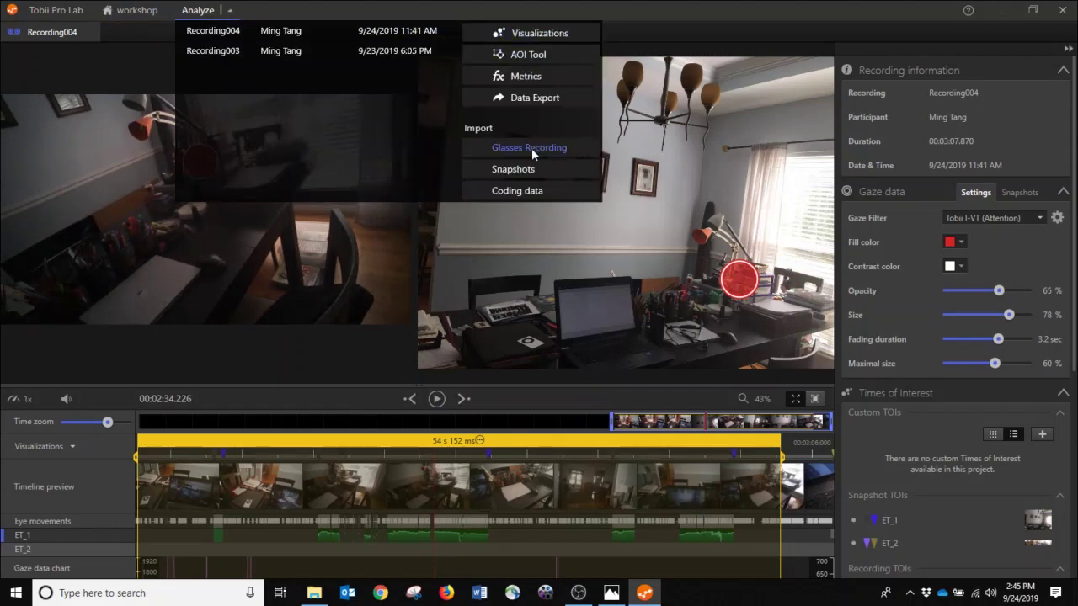
pyautogui.click(1019, 192)
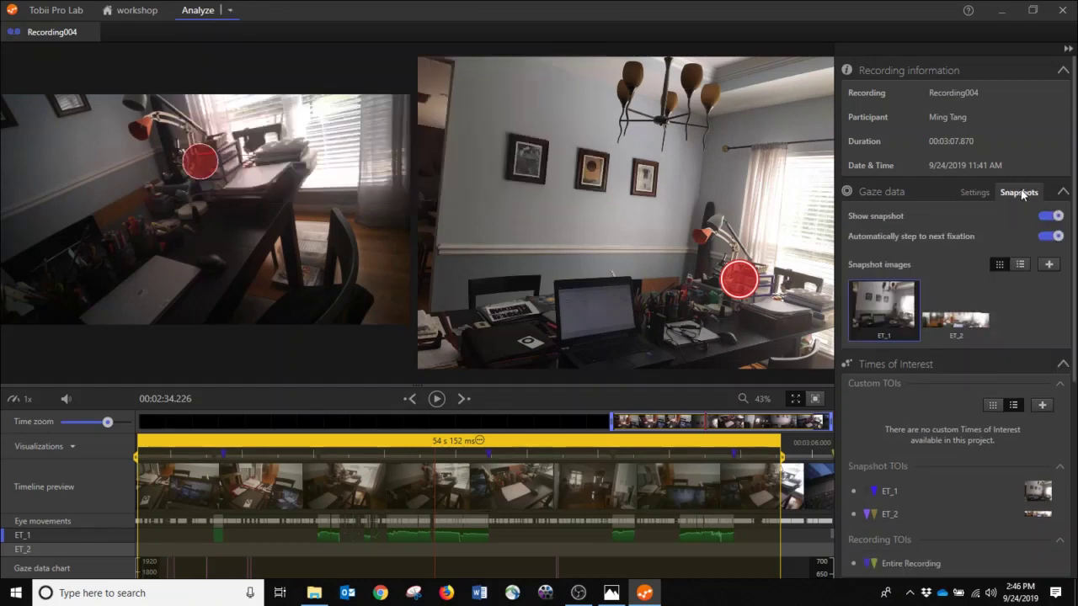
pyautogui.click(228, 11)
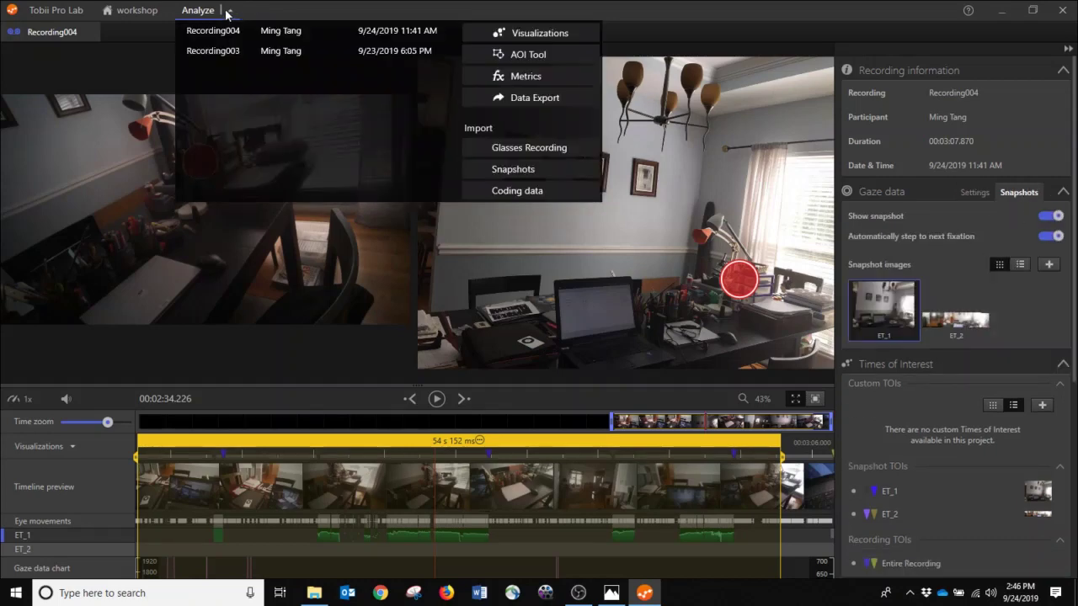
pyautogui.click(557, 33)
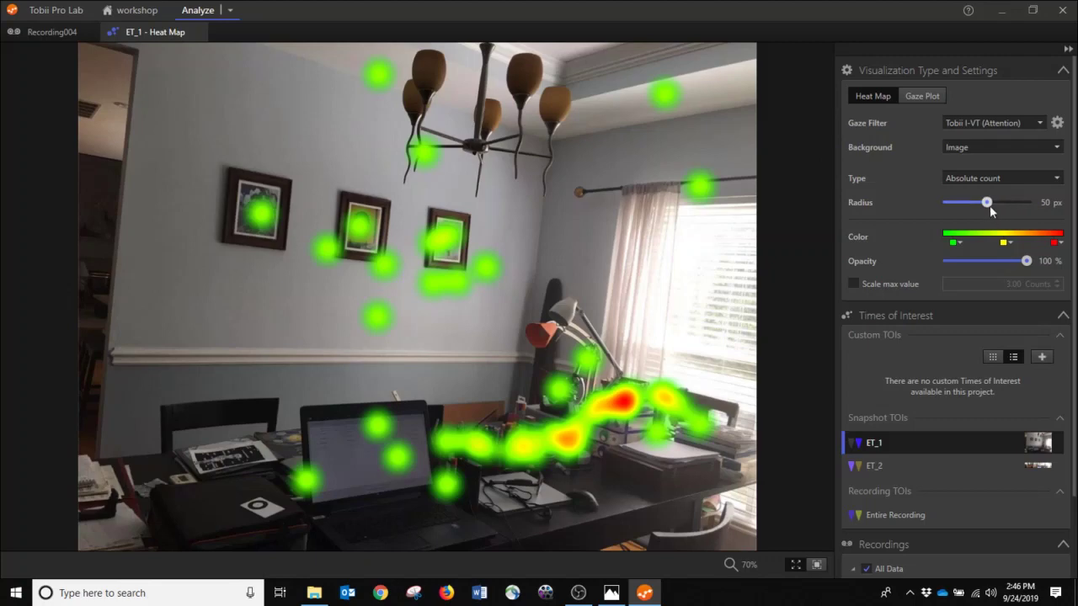
pyautogui.moveTo(987, 204); pyautogui.dragTo(983, 209)
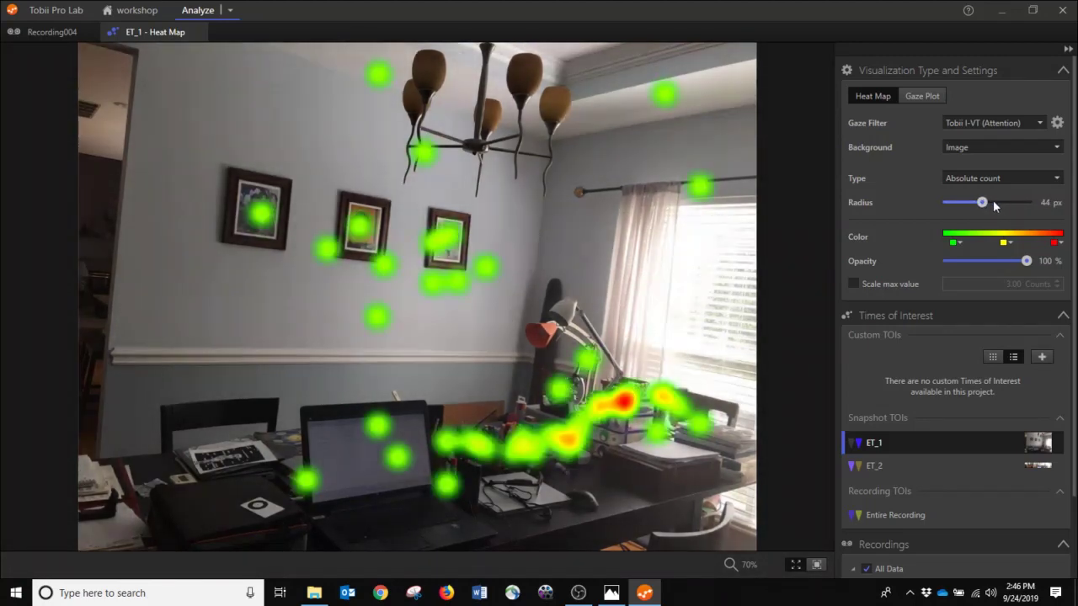
pyautogui.click(993, 202)
pyautogui.moveTo(993, 202); pyautogui.dragTo(999, 202)
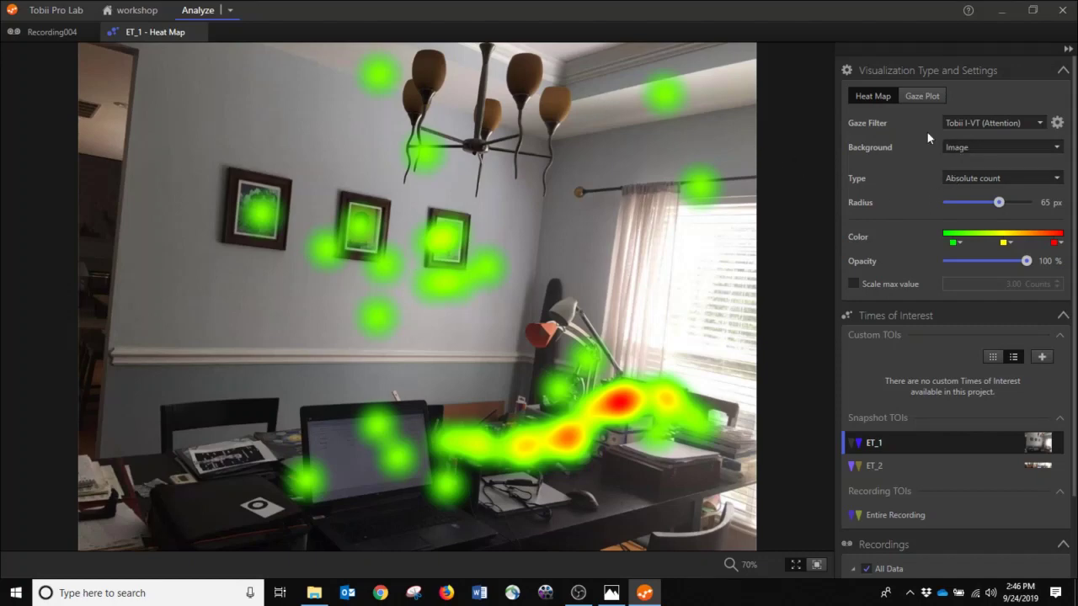
# - Apply the Tobii I-VT (Fixation) gaze filter and set the heat map opacity to 98%
pyautogui.click(983, 123)
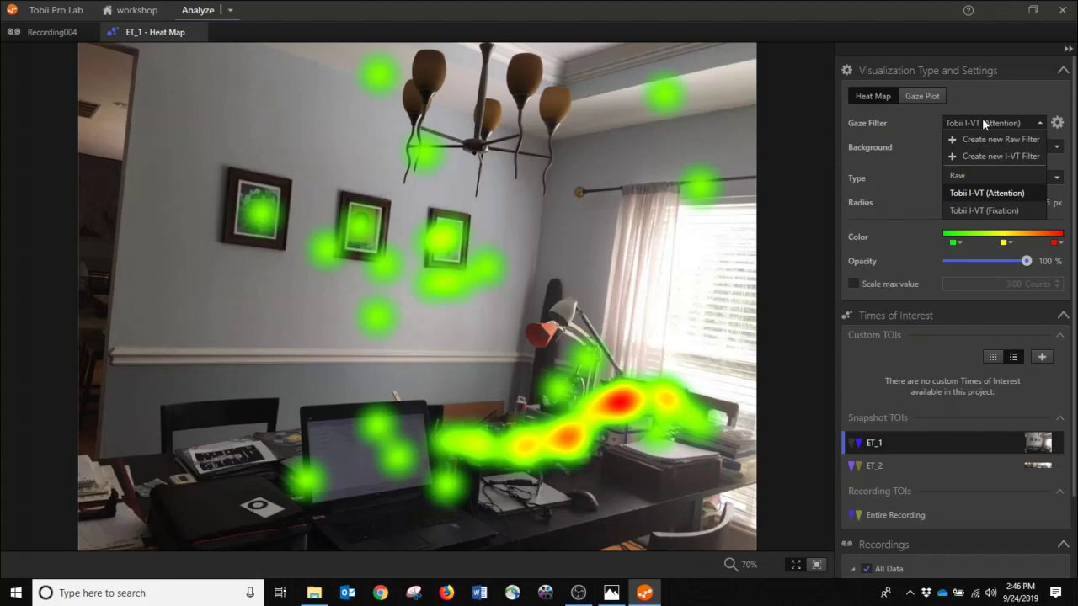
pyautogui.click(983, 118)
pyautogui.click(985, 118)
pyautogui.click(969, 210)
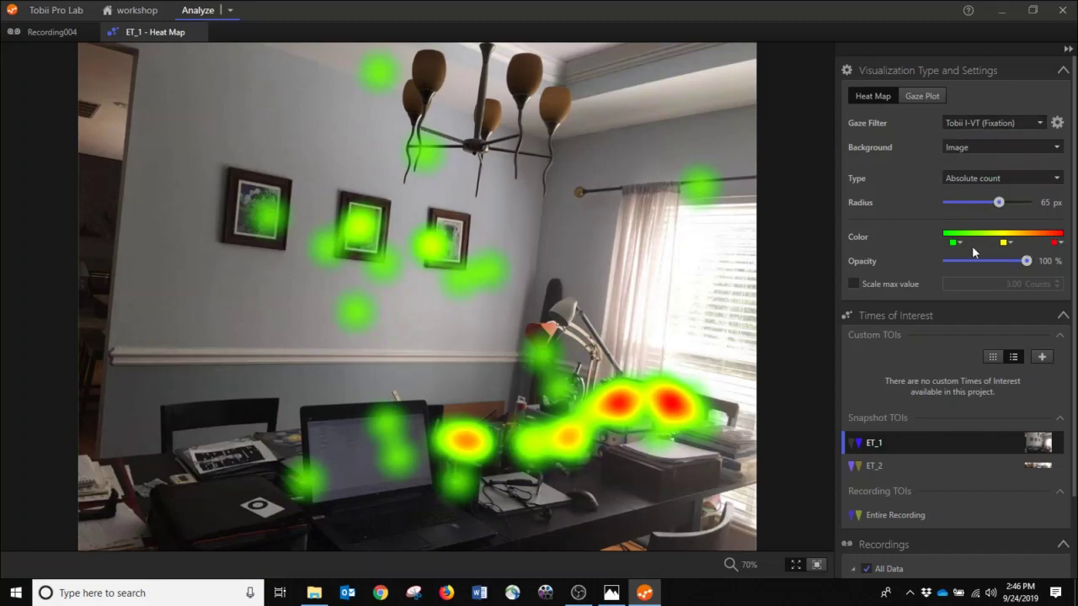
pyautogui.moveTo(1026, 263)
pyautogui.mouseDown()
pyautogui.moveTo(996, 264)
pyautogui.moveTo(1024, 263)
pyautogui.mouseUp()
pyautogui.scroll(-5, 960, 333)
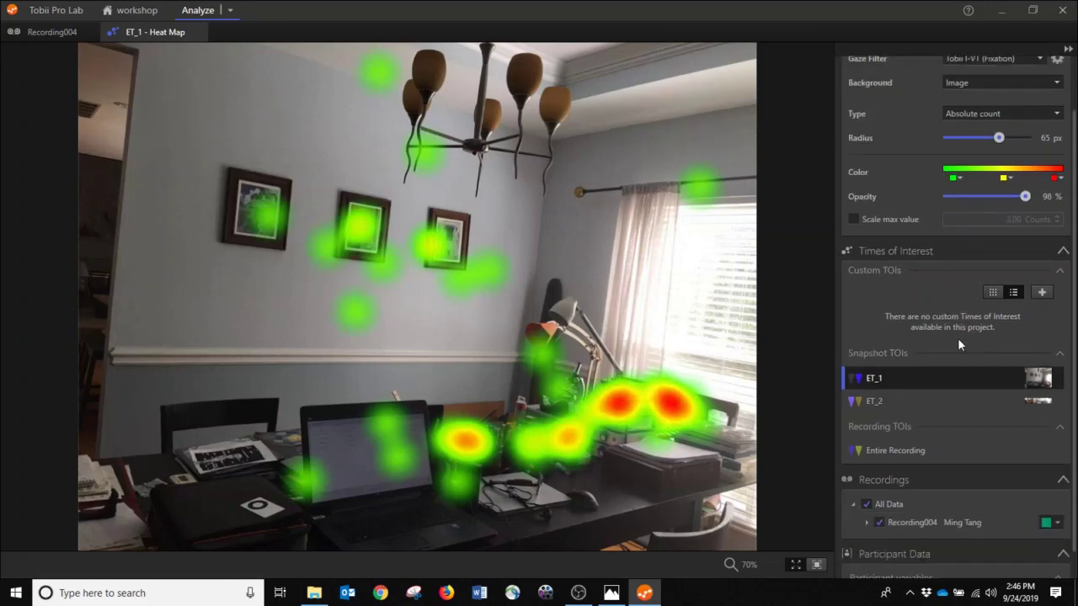
pyautogui.scroll(5, 967, 327)
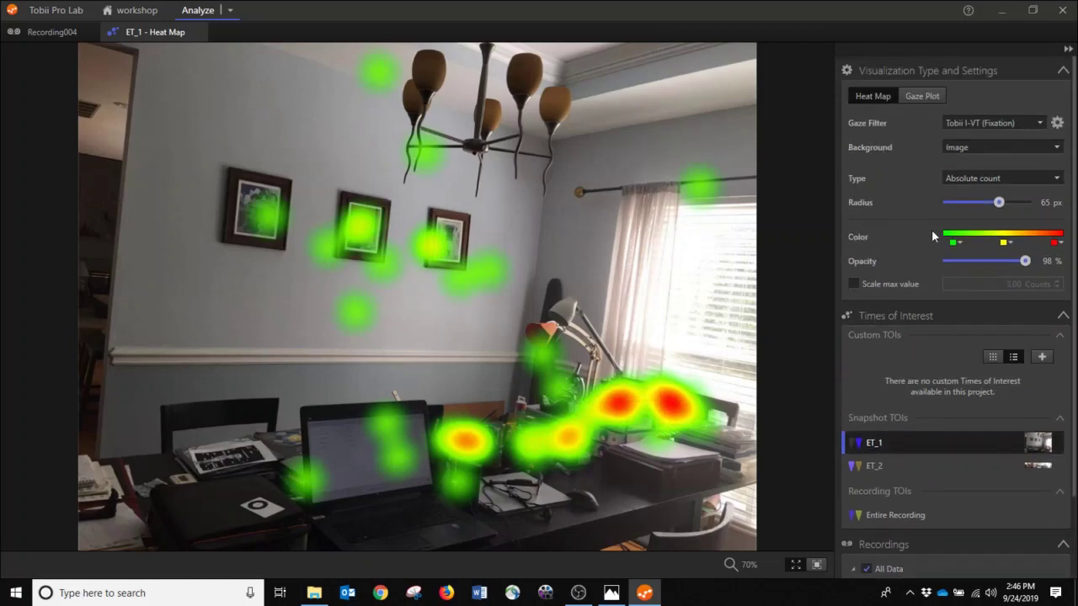
# - View the ET_1 numbered gaze plot at 50 px scale, return to the heat map, then open the Analyze tools list
pyautogui.click(917, 95)
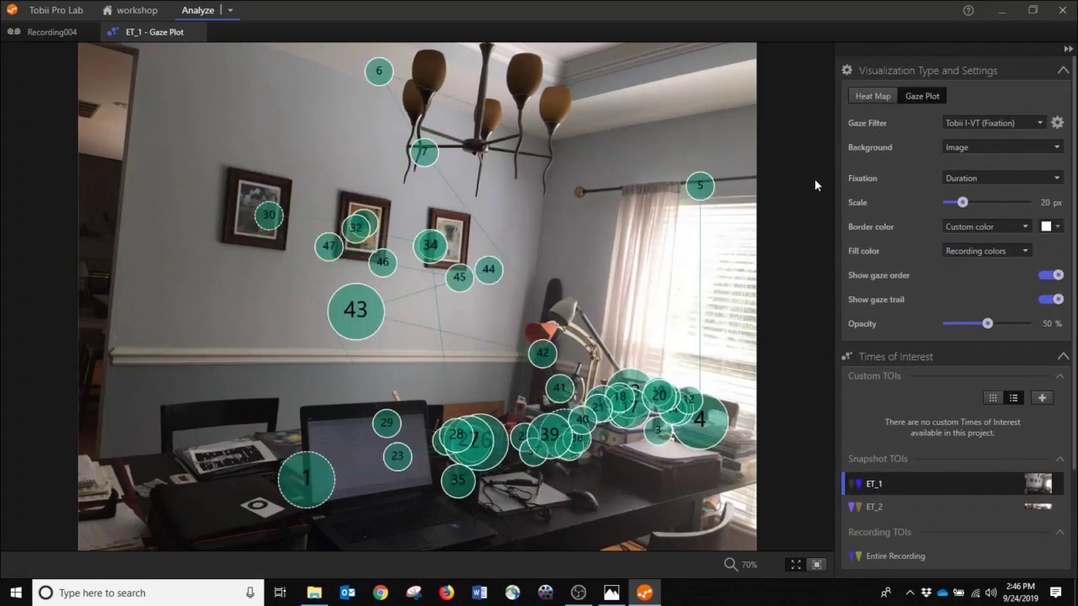
pyautogui.moveTo(970, 206)
pyautogui.mouseDown()
pyautogui.moveTo(998, 203)
pyautogui.moveTo(970, 201)
pyautogui.mouseUp()
pyautogui.click(974, 203)
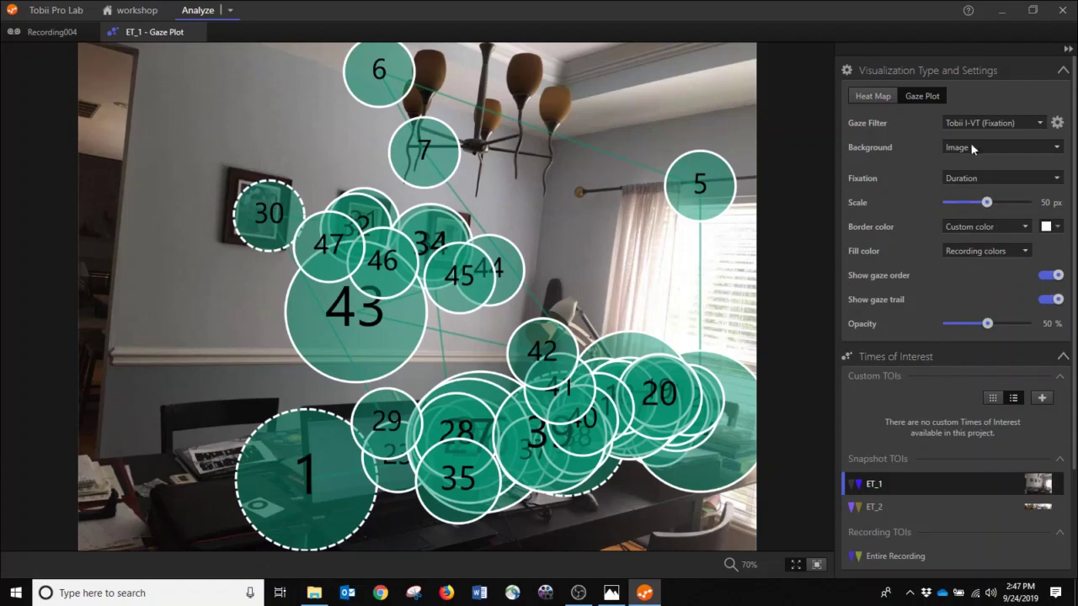
pyautogui.click(873, 96)
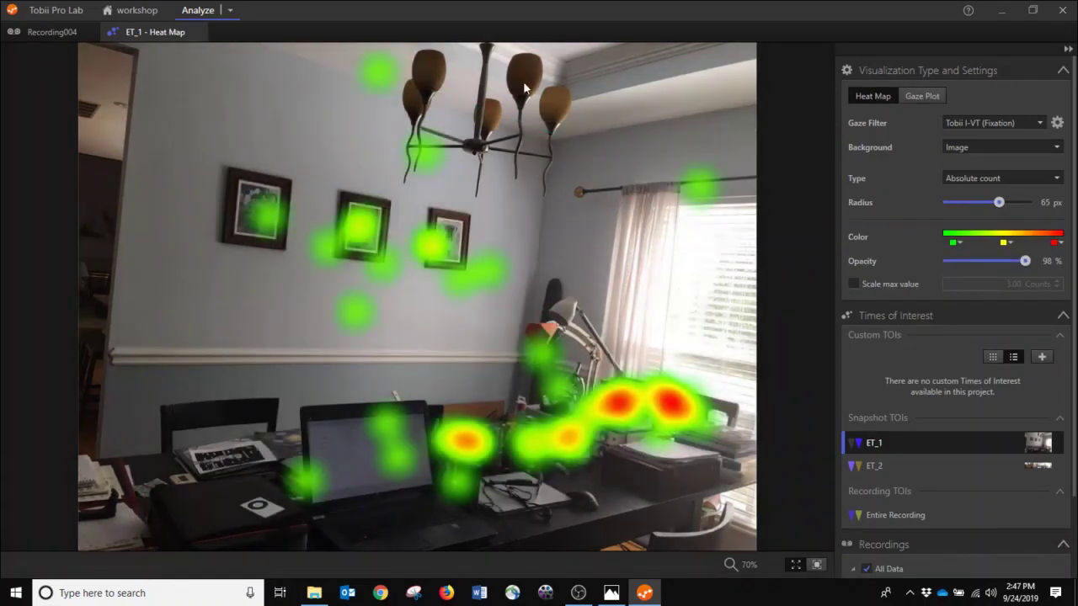
pyautogui.click(230, 12)
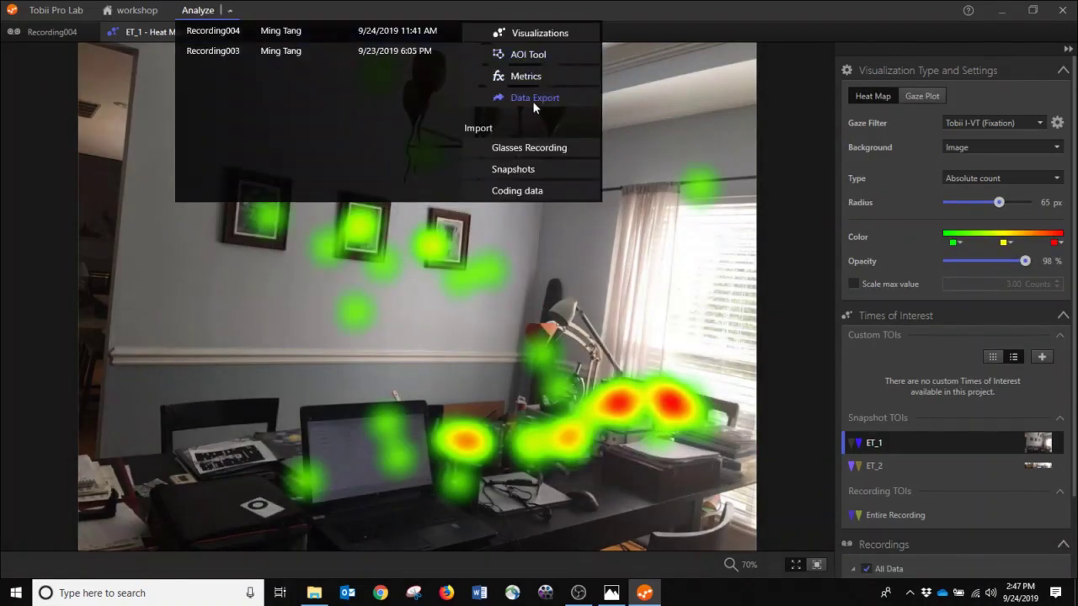